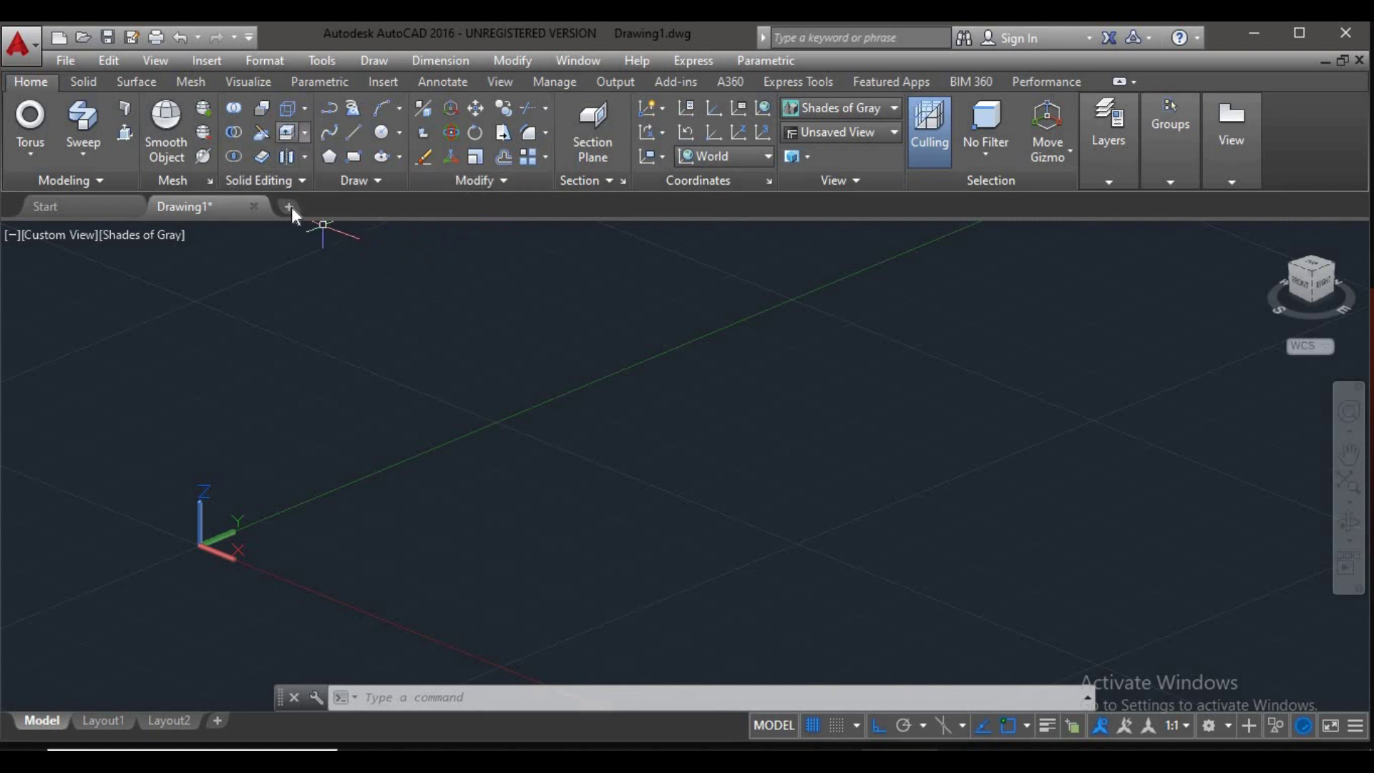
Create a solid sphere of radius 50 in the empty 3D scene and orbit in to view it
mouse_move(261, 533)
middle_mouse_down()
mouse_move(313, 544)
mouse_move(373, 588)
middle_mouse_up()
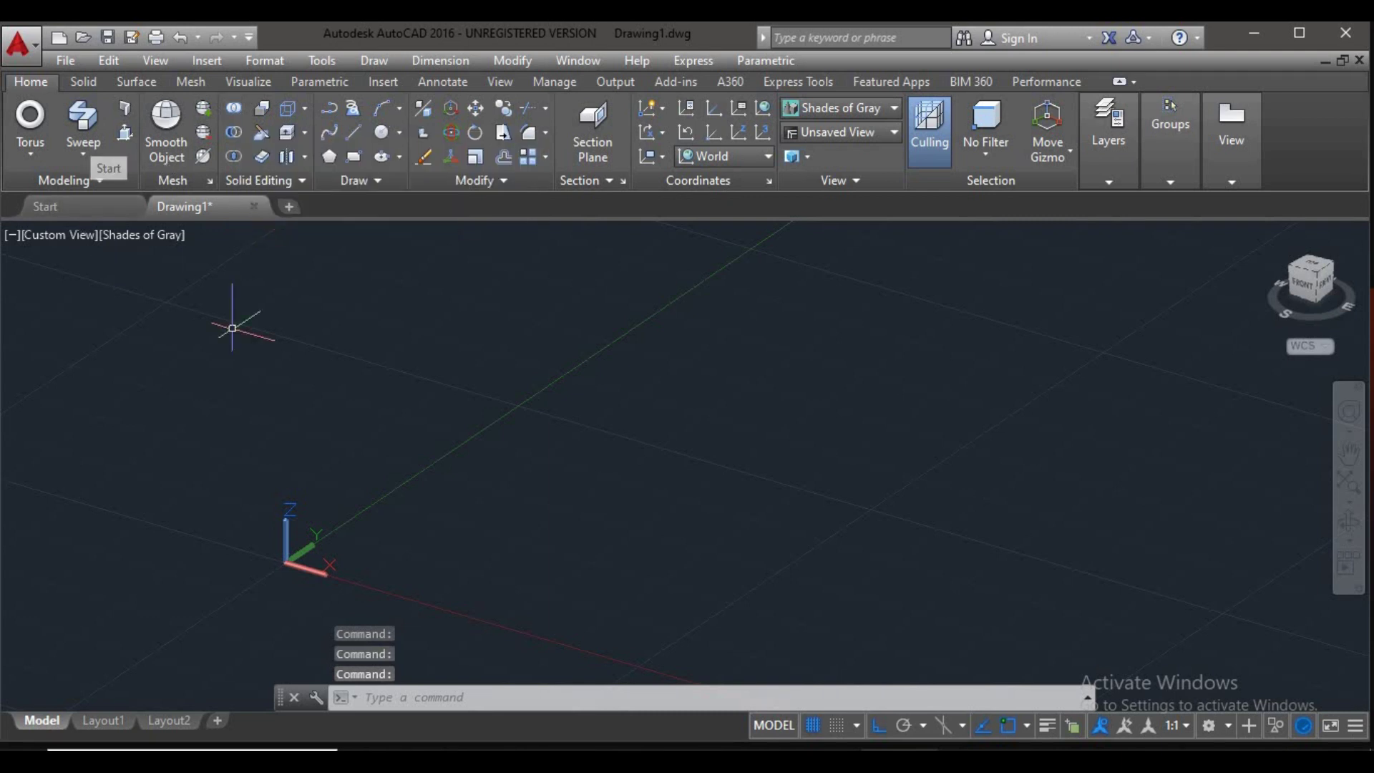
left_click(38, 152)
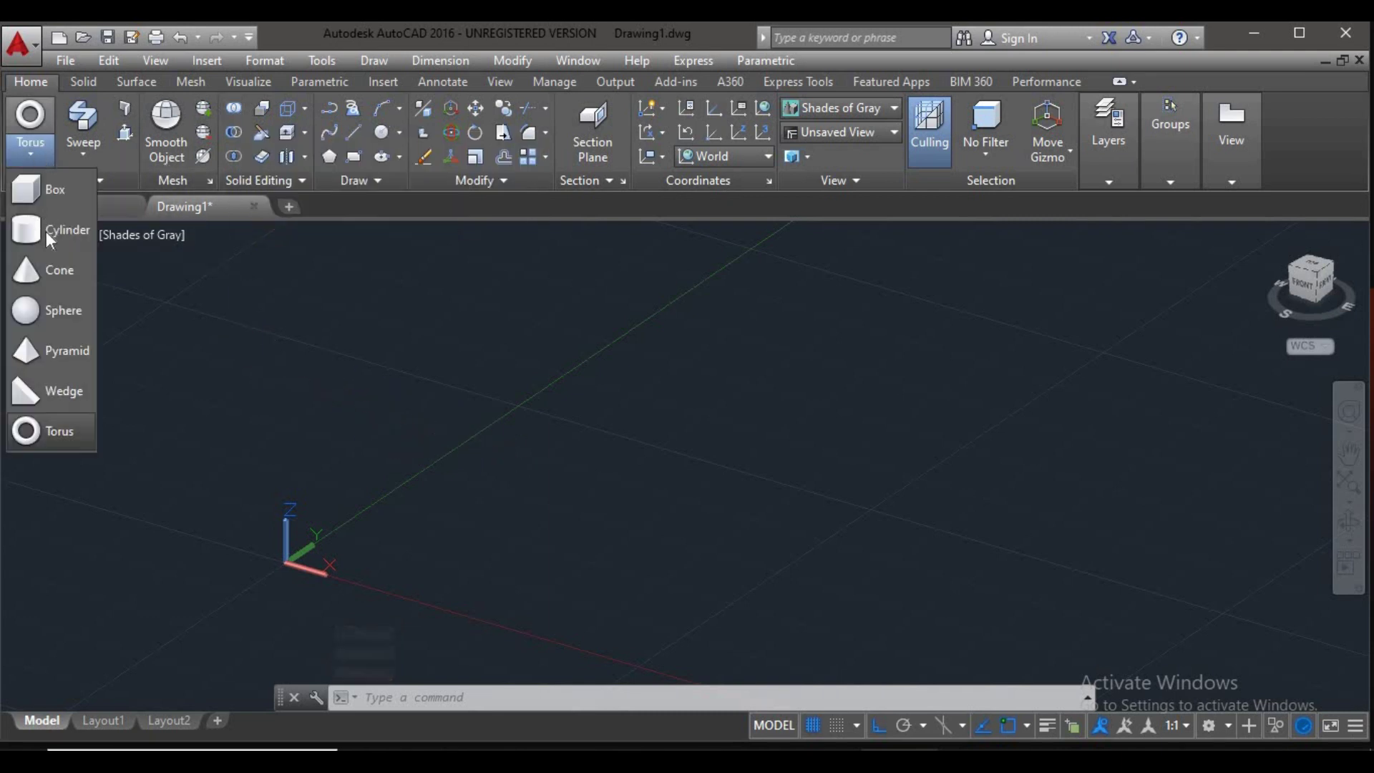
left_click(56, 311)
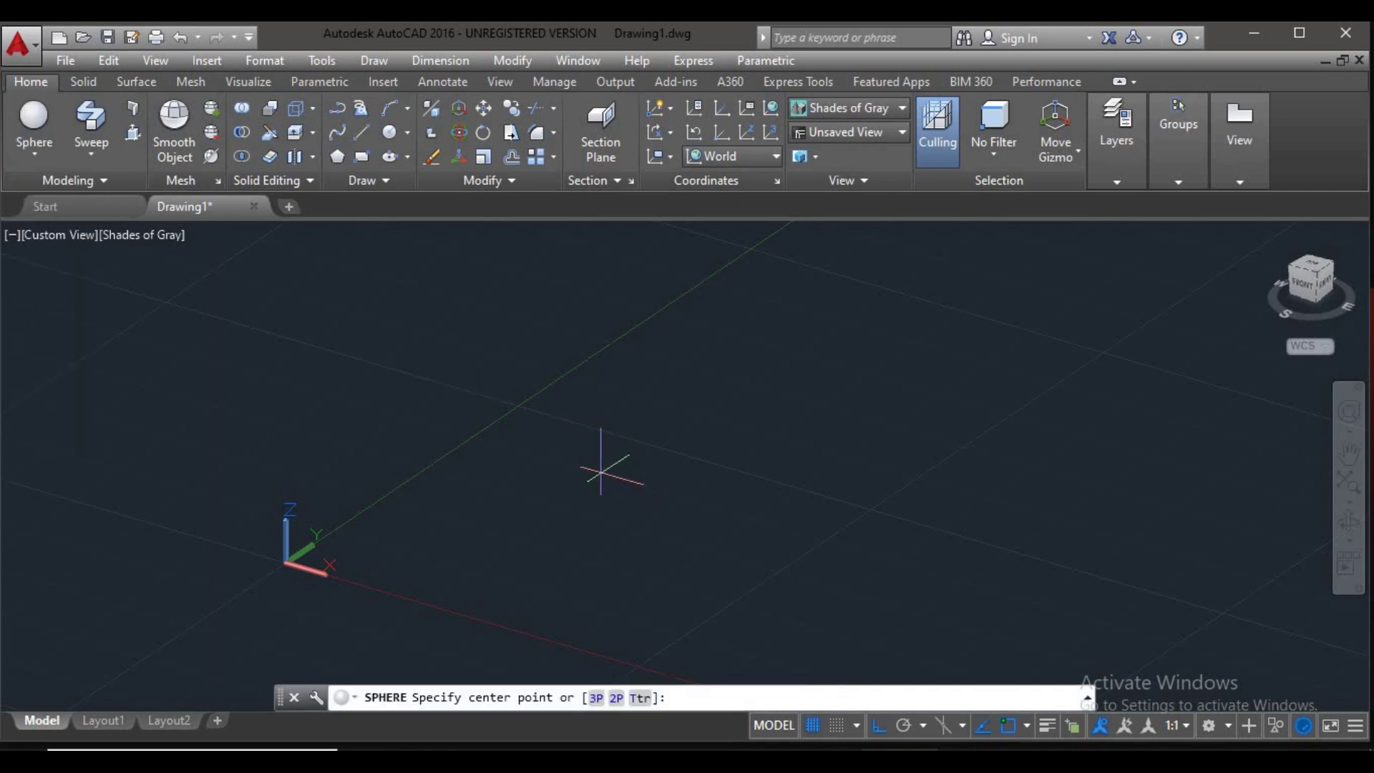
left_click(606, 470)
left_click(534, 440)
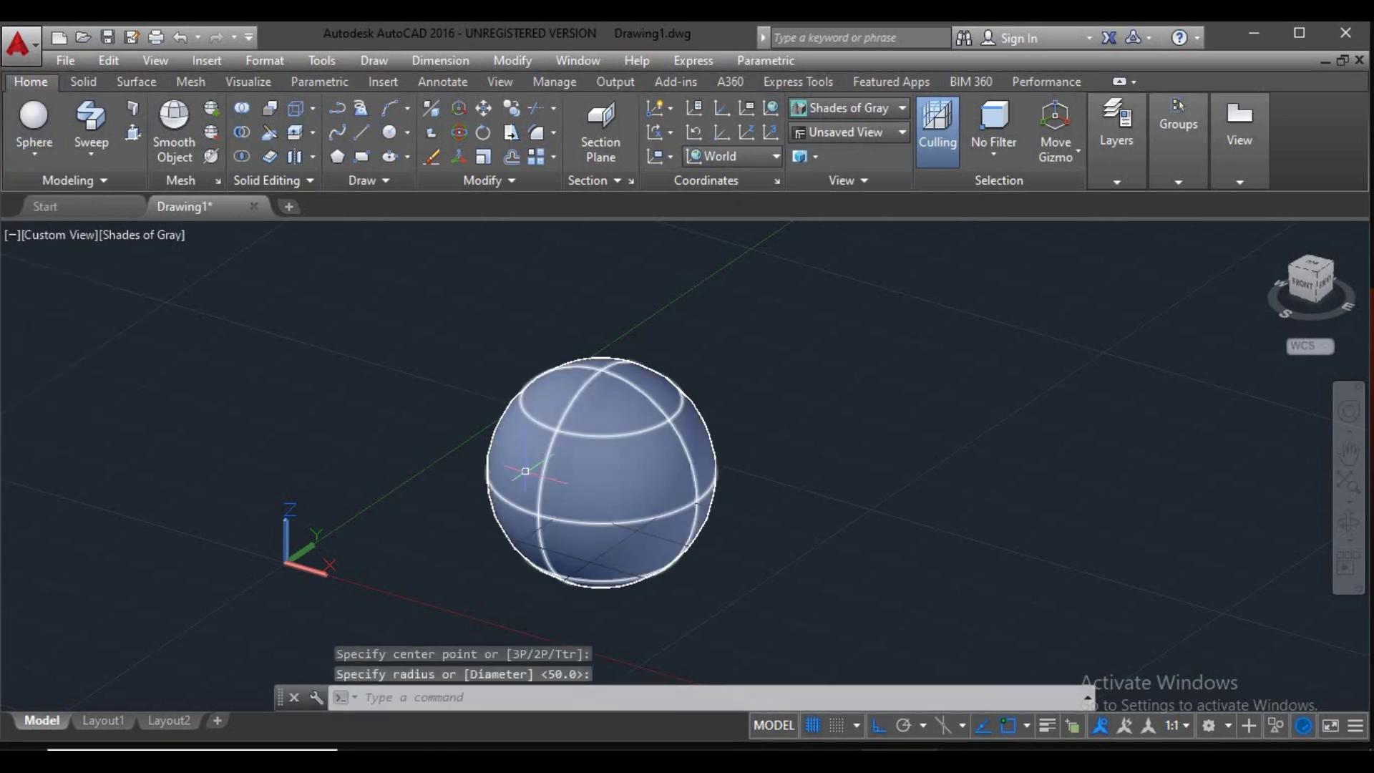
scroll(505, 464, "down", 3)
scroll(506, 463, "up", 3)
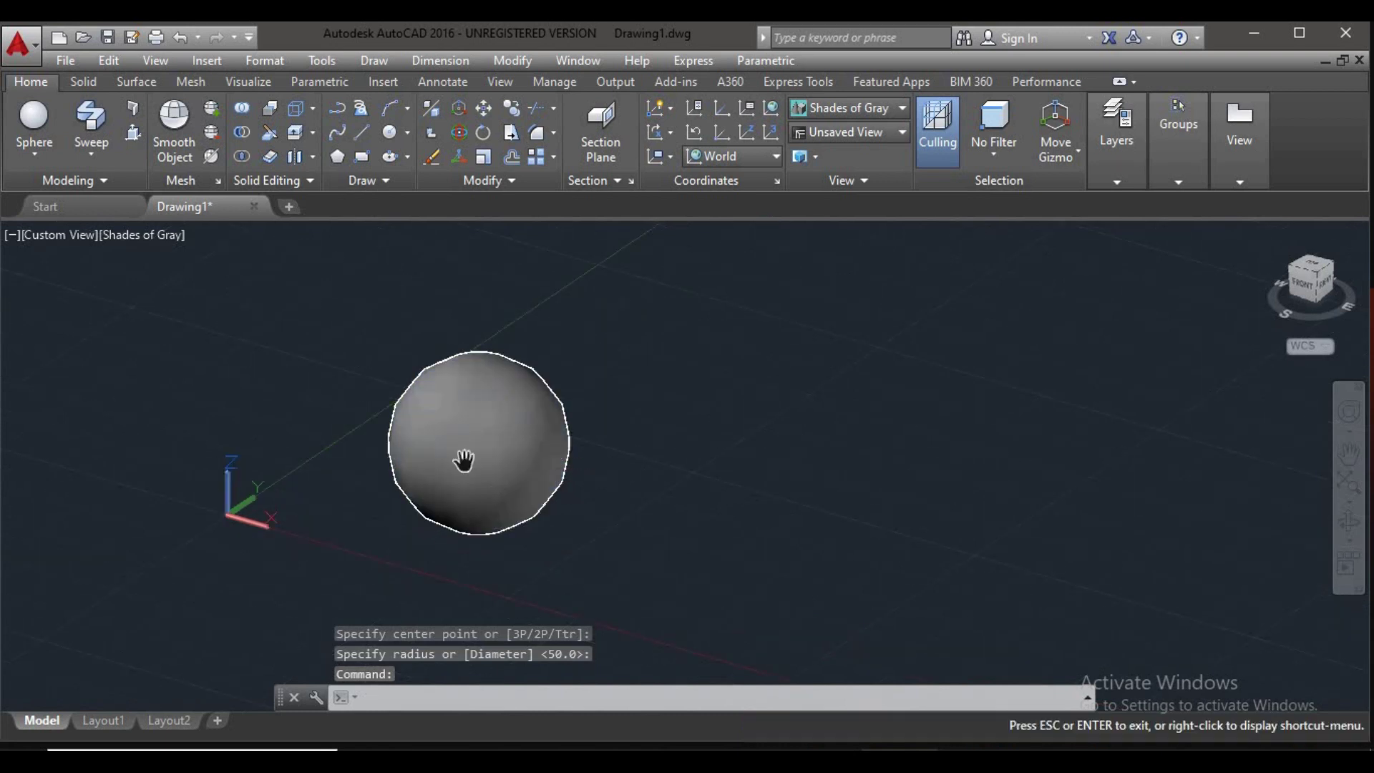
middle_click_drag(506, 464, 401, 458, "shift")
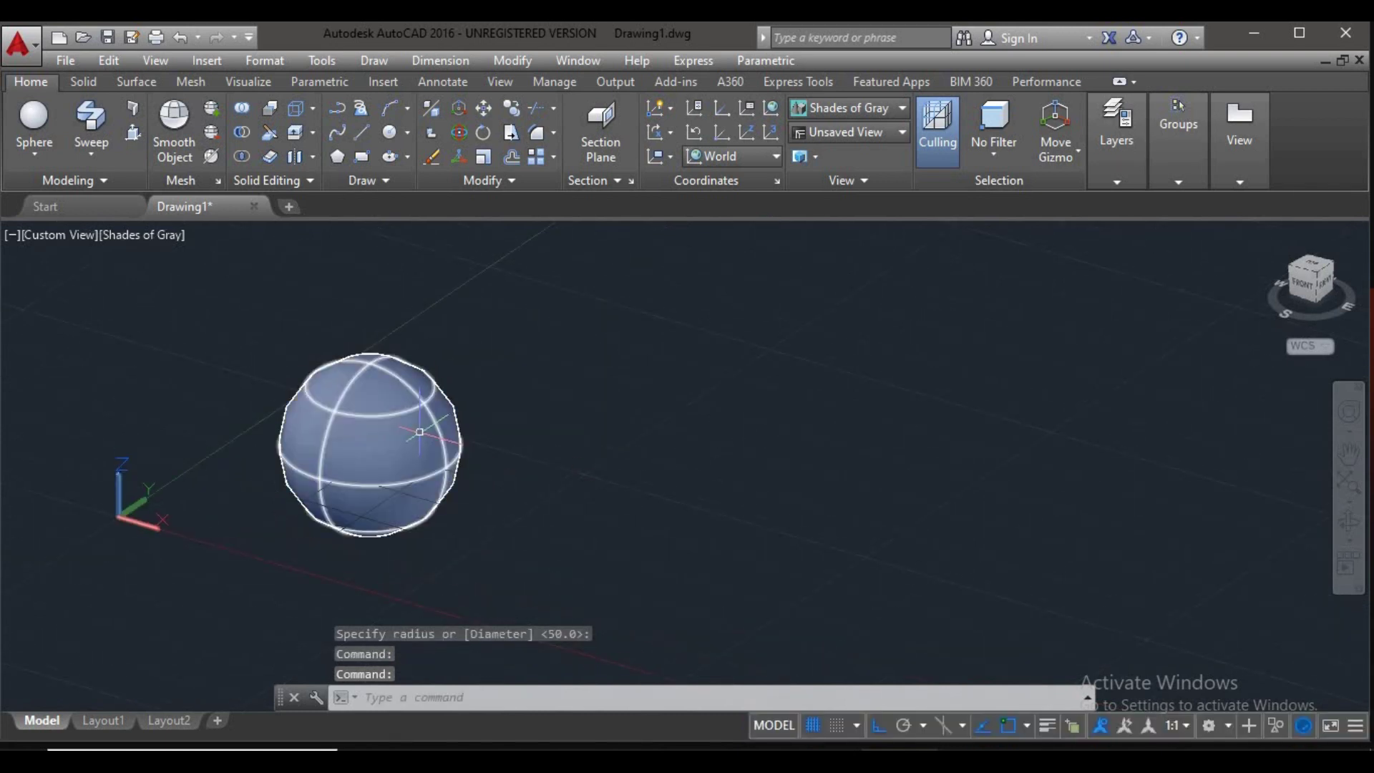
Draw a tall cylinder based at the sphere's centre, enclosing its upper half
left_click(39, 153)
left_click(56, 233)
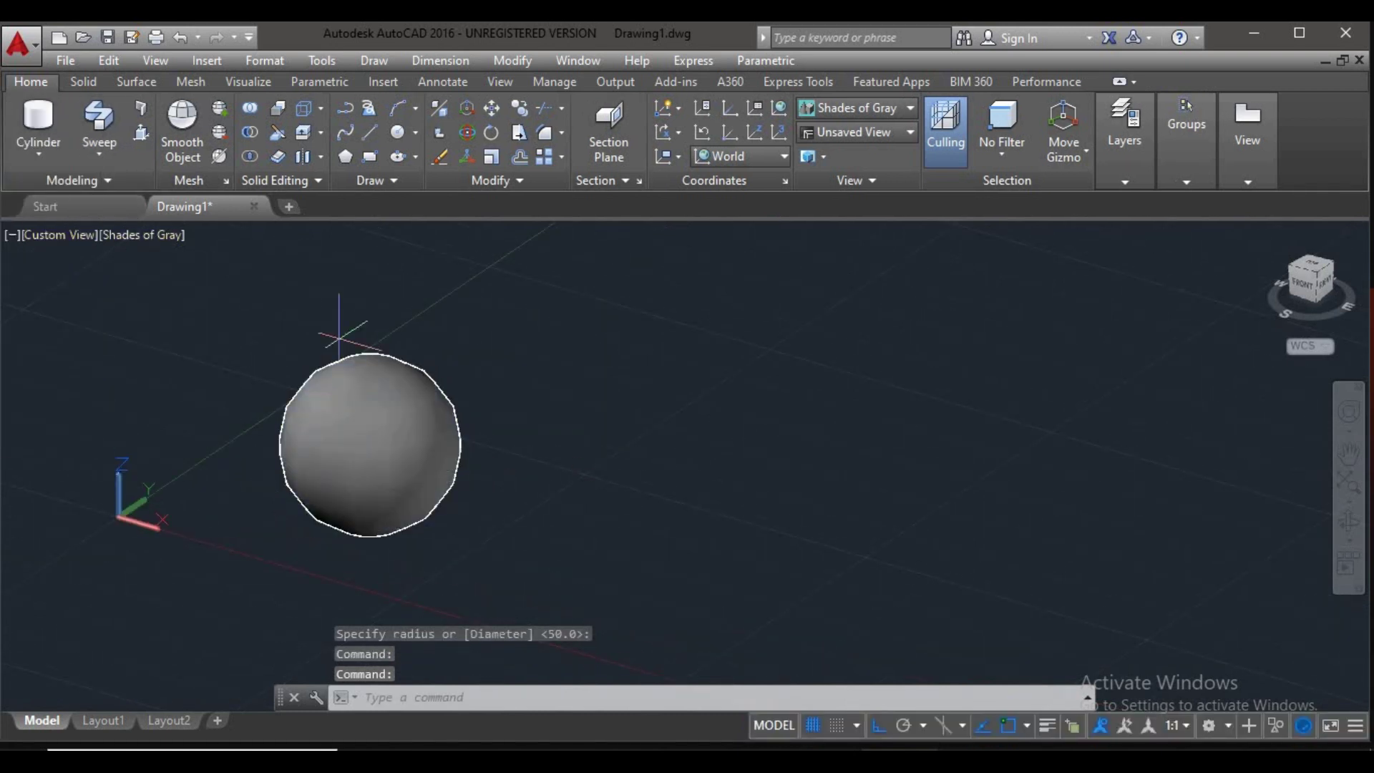
left_click(369, 444)
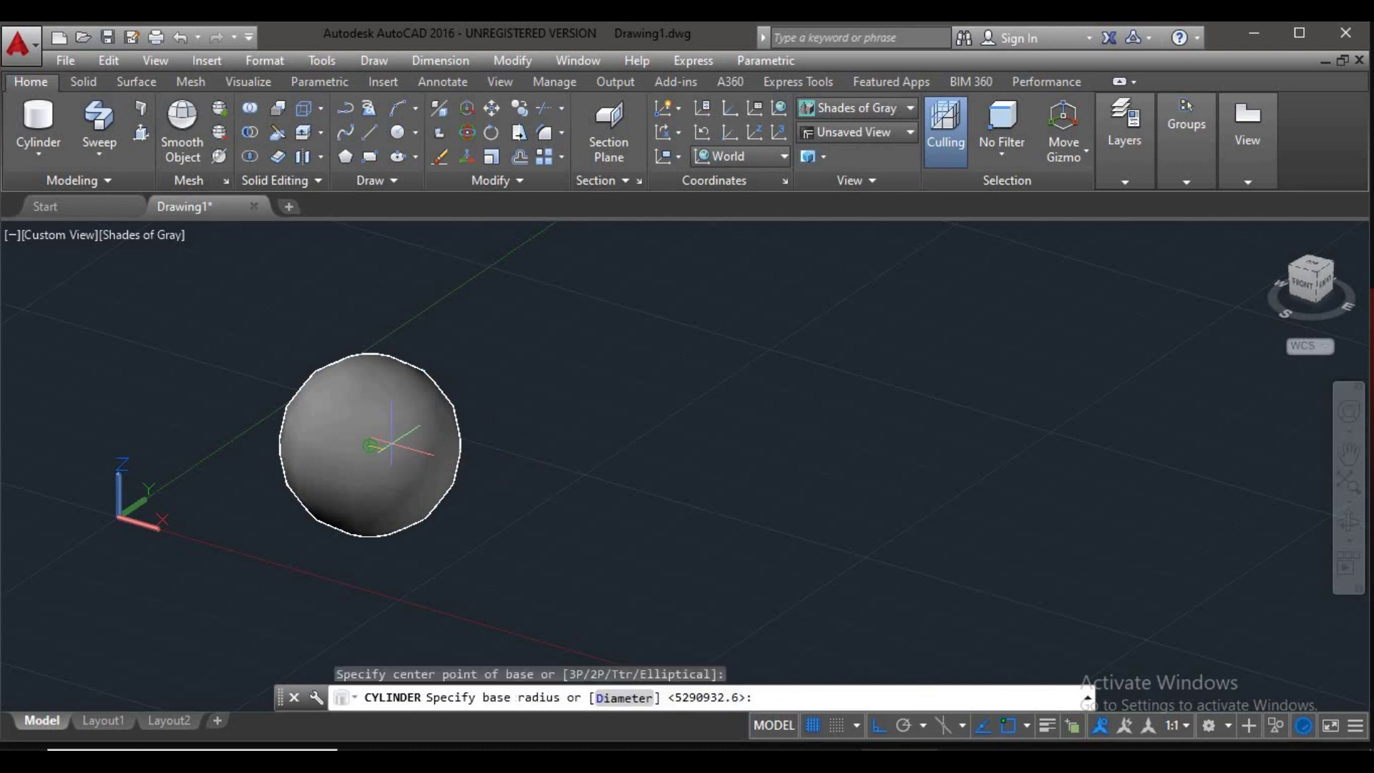
left_click(476, 449)
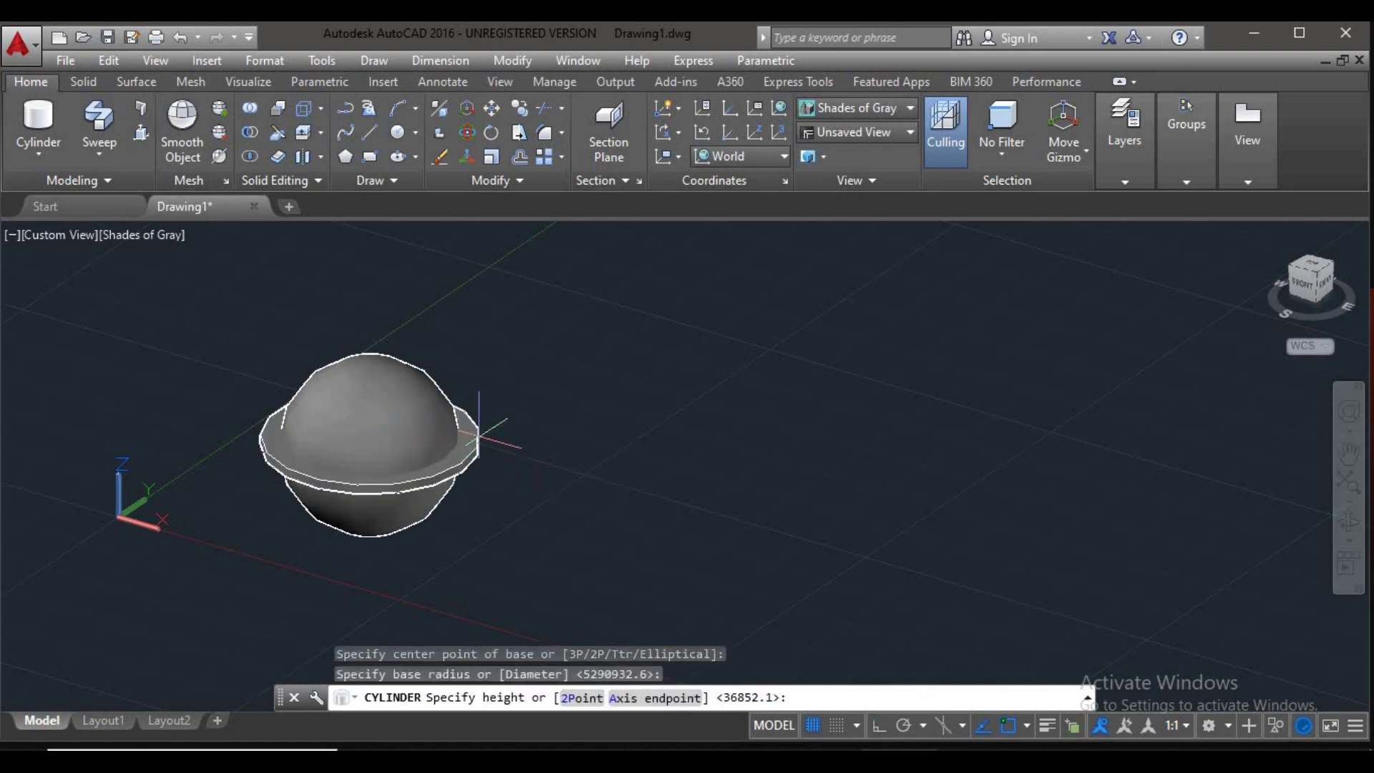
left_click(481, 304)
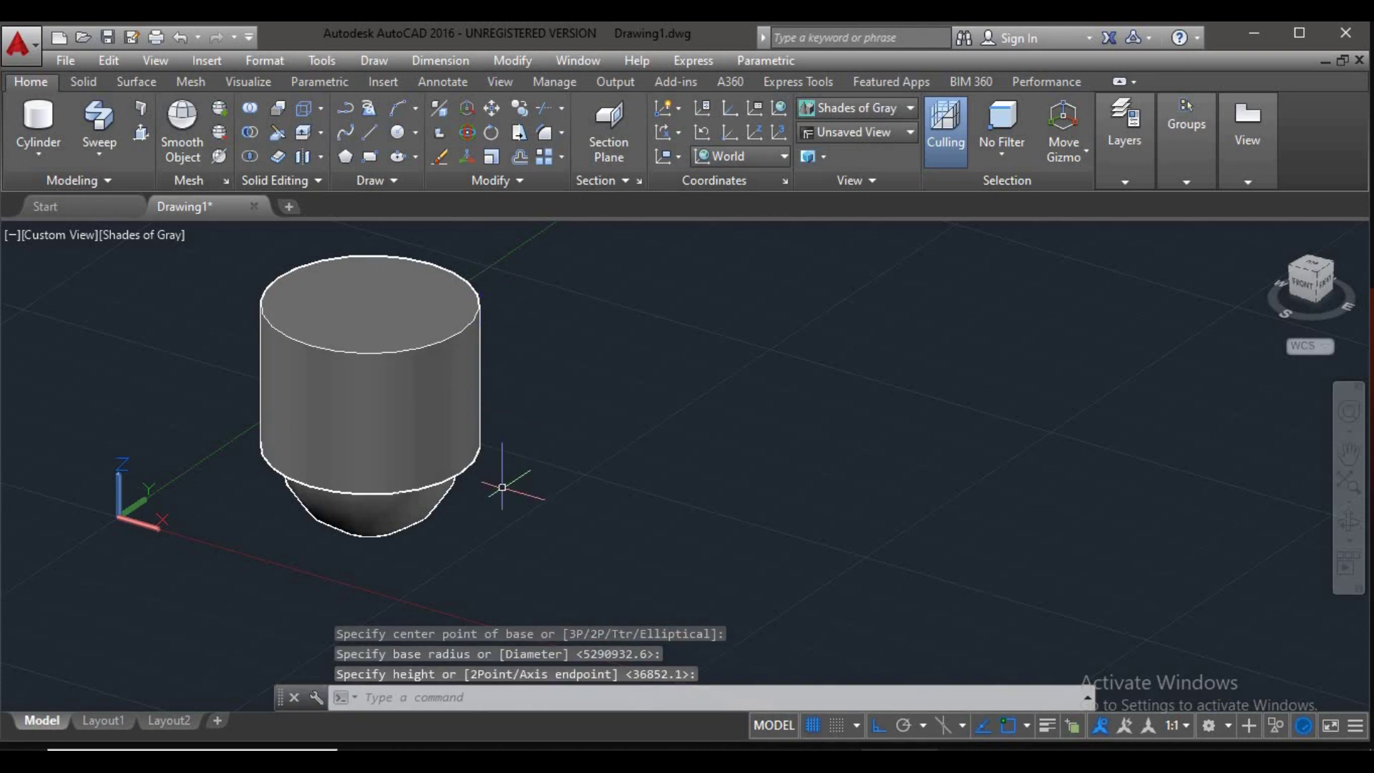
Select then deselect the cylinder, and orbit and zoom to view its top
mouse_move(490, 511)
middle_mouse_down()
mouse_move(546, 541)
mouse_move(560, 526)
mouse_move(536, 500)
middle_mouse_up()
left_click(526, 429)
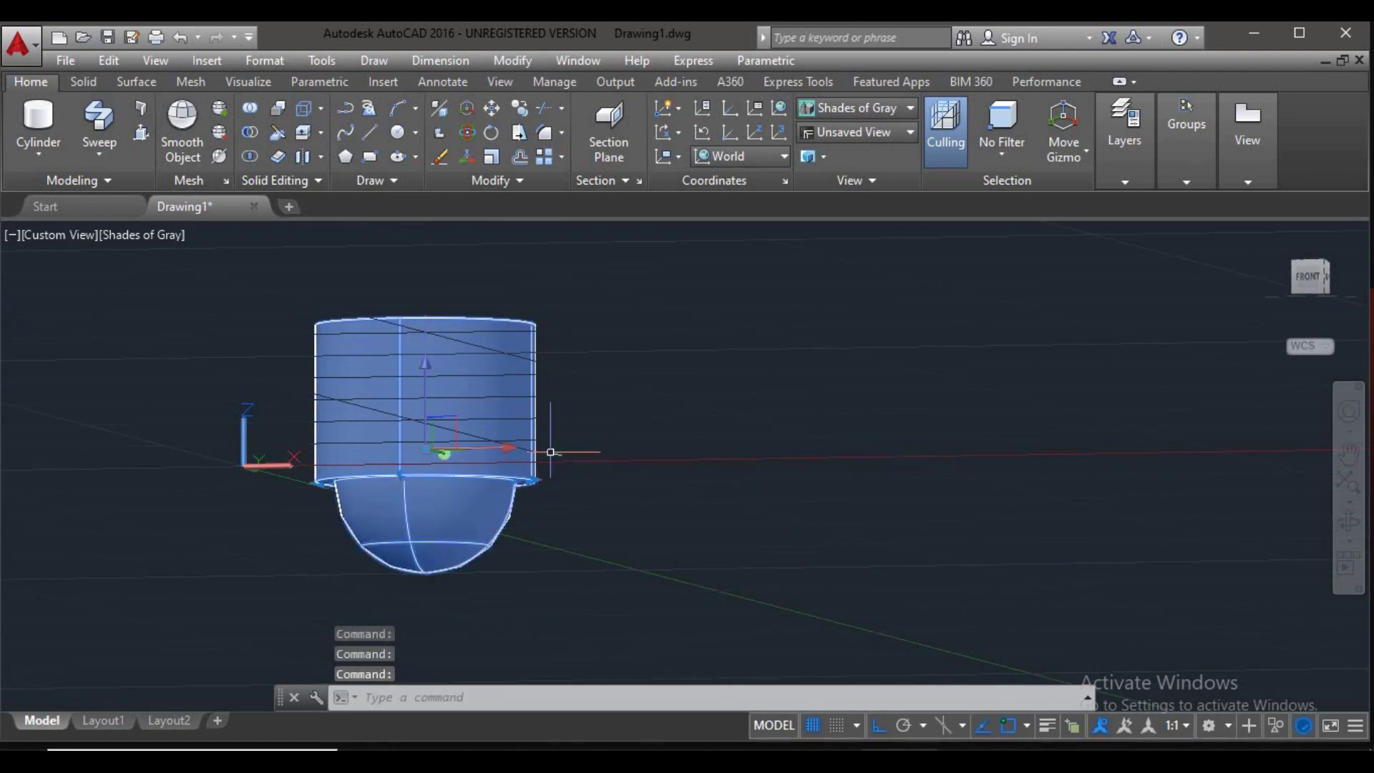
key("Escape")
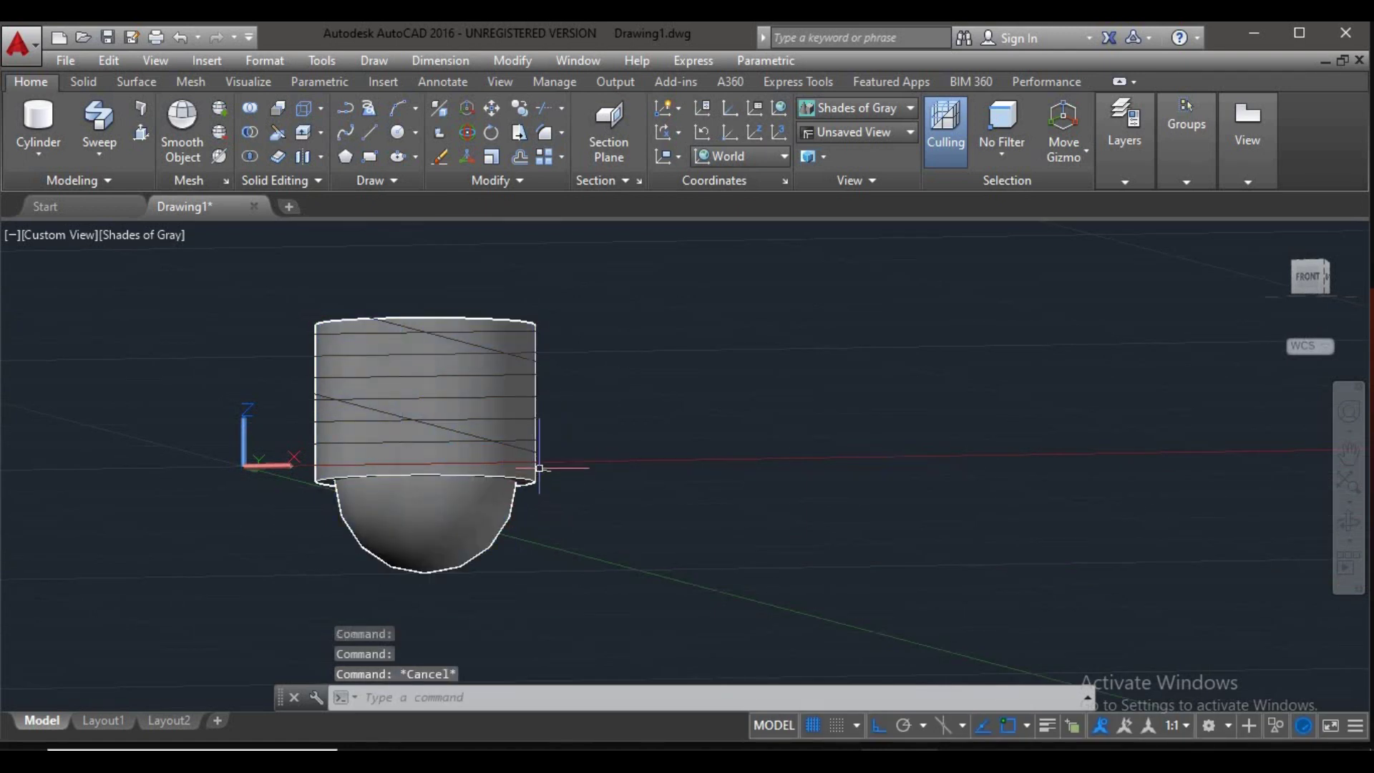
middle_click_drag(539, 468, 491, 552, "shift")
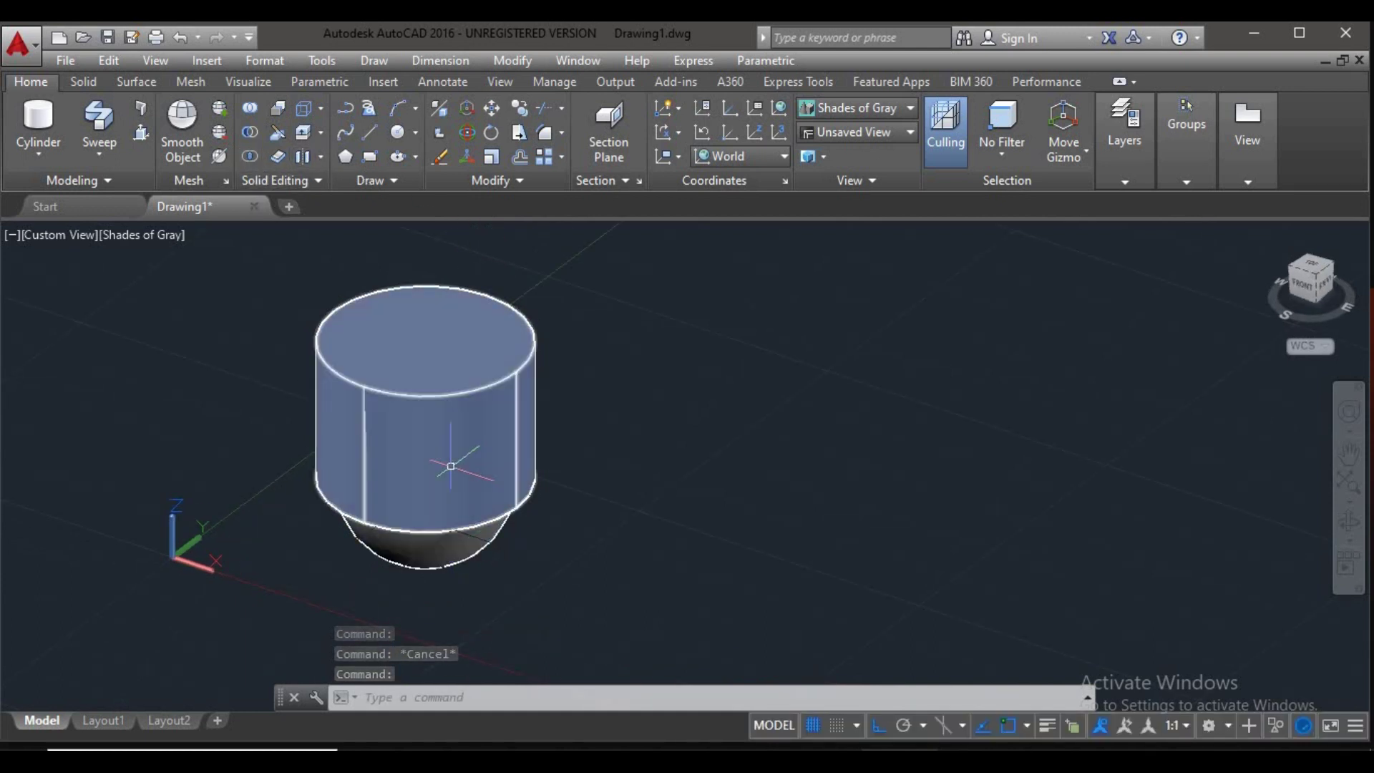
scroll(466, 544, "up", 2)
scroll(467, 545, "down", 2)
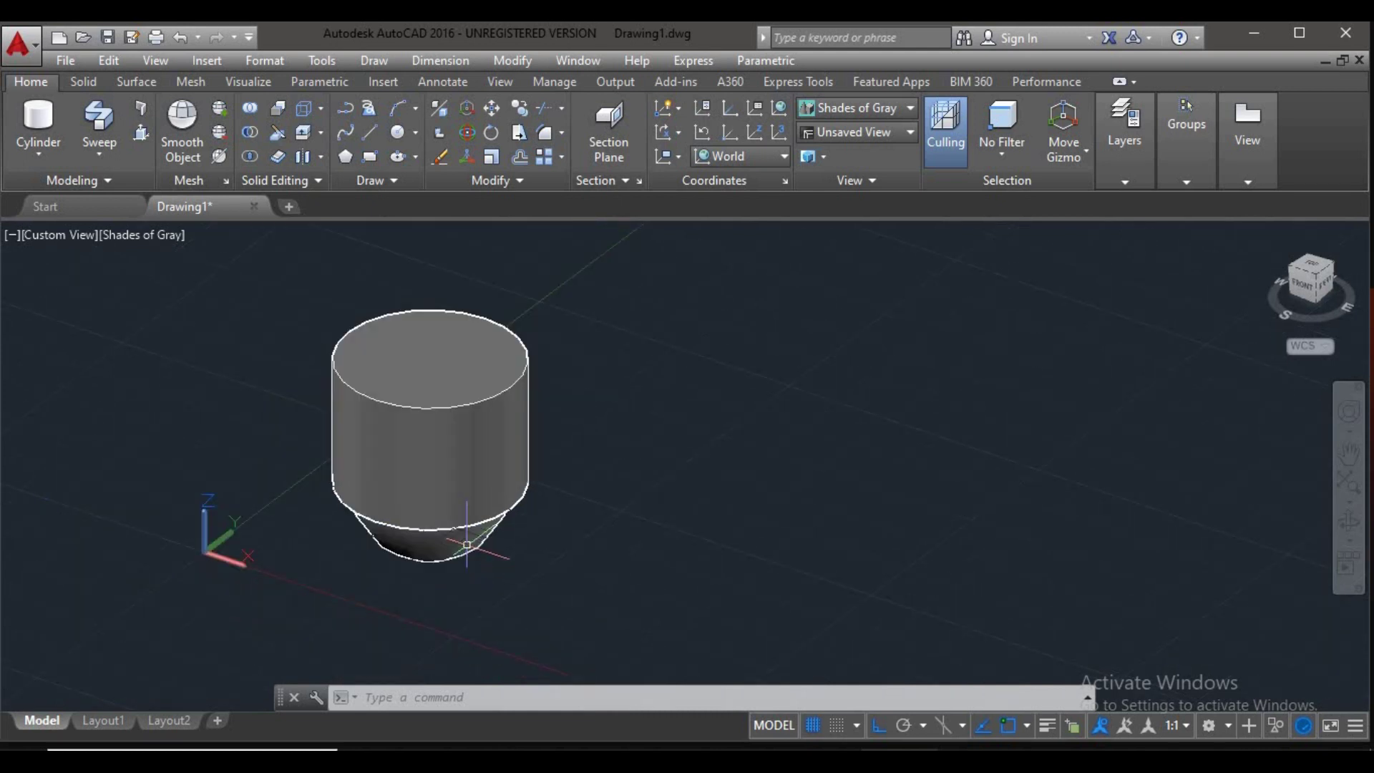
left_click(248, 109)
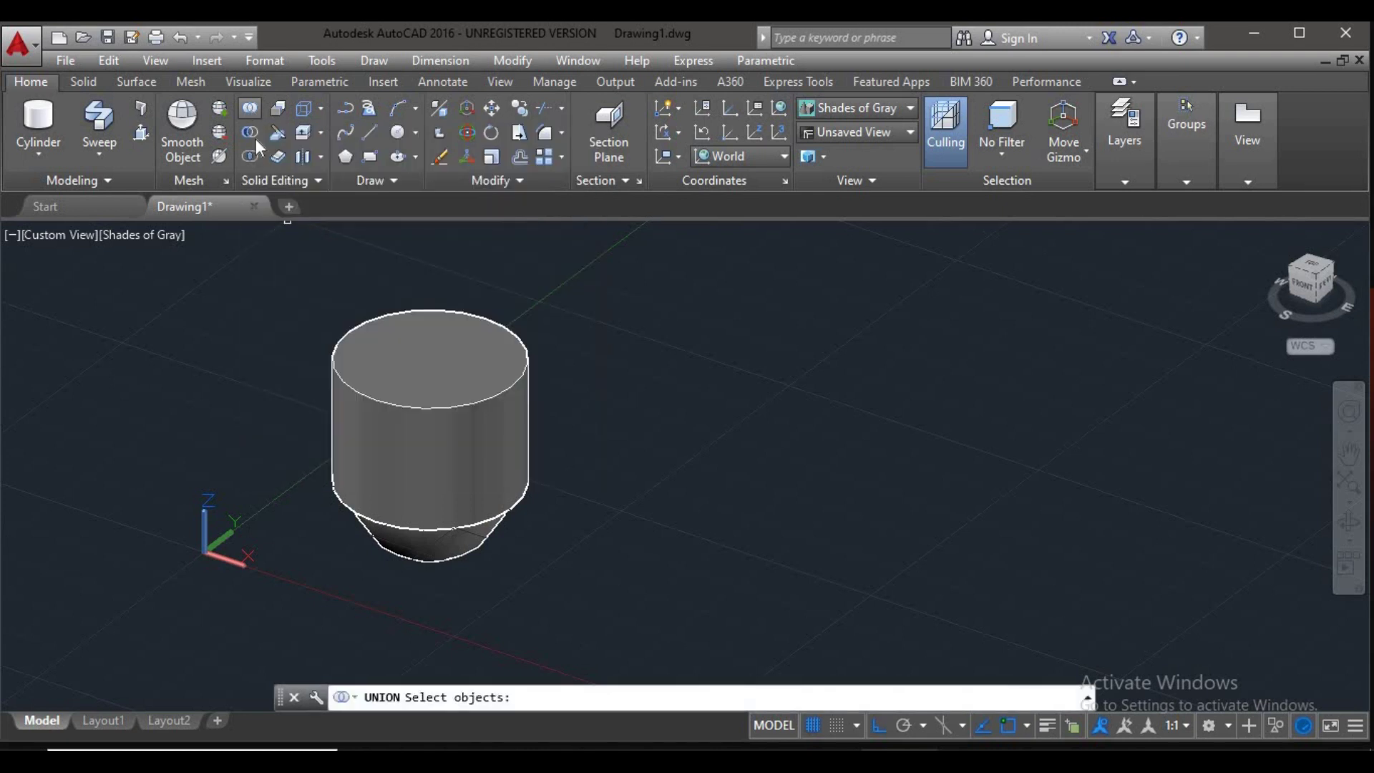
left_click(589, 312)
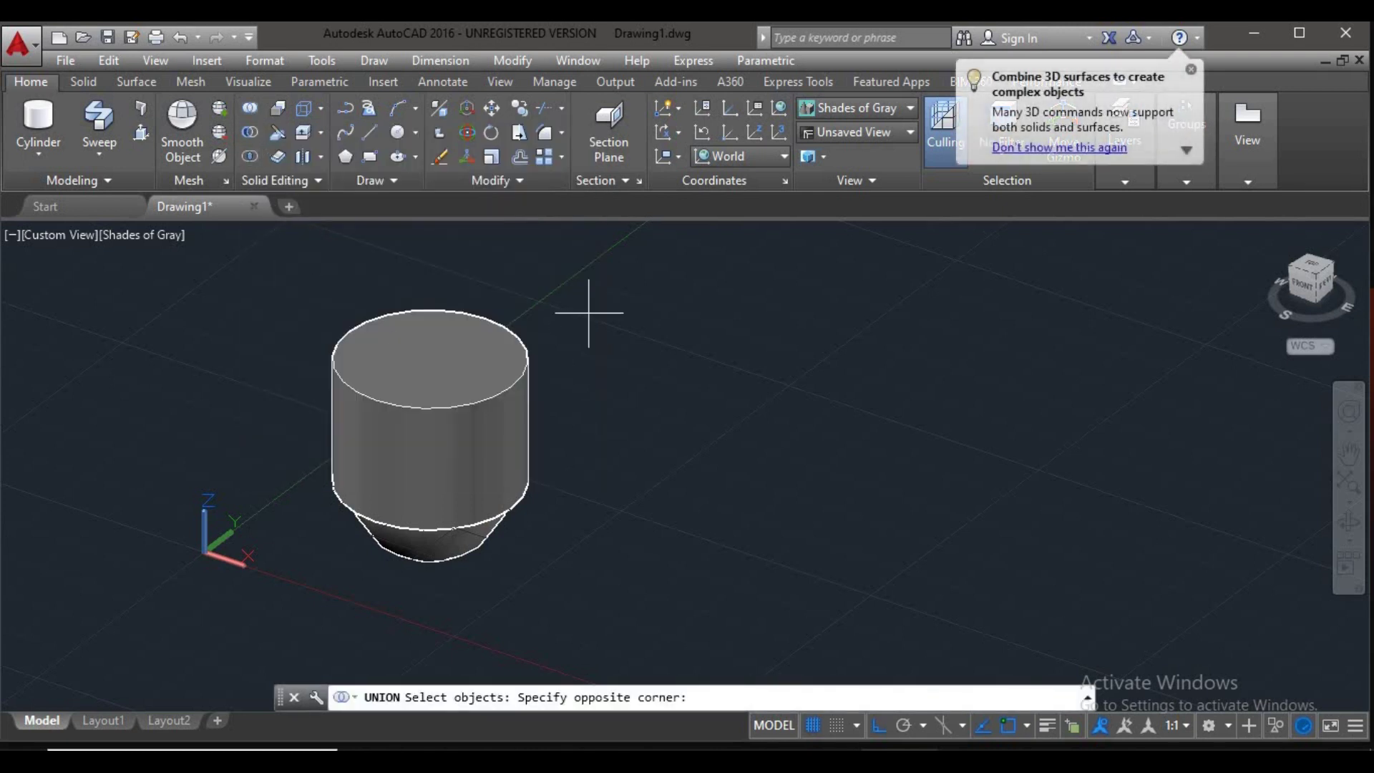
left_click(318, 574)
key("Return")
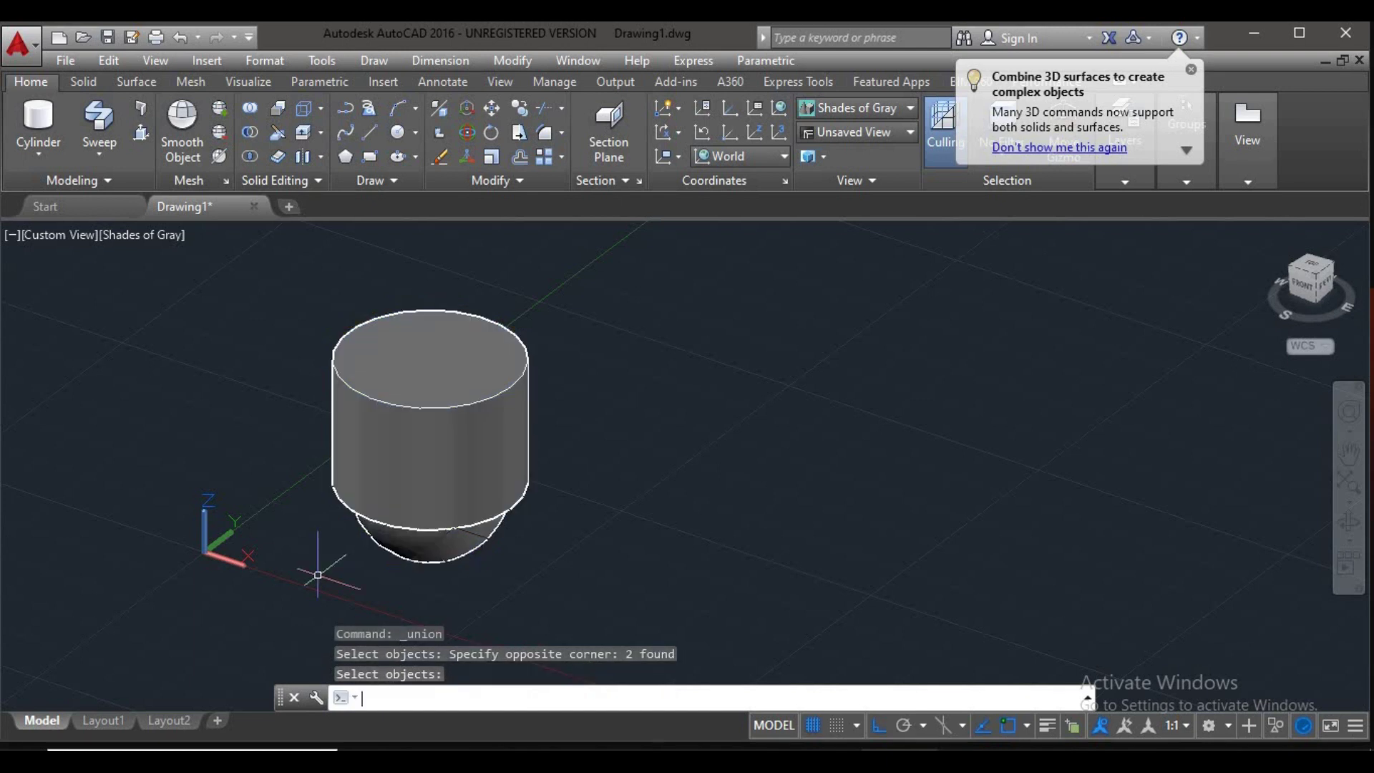
key("Return")
left_click(488, 424)
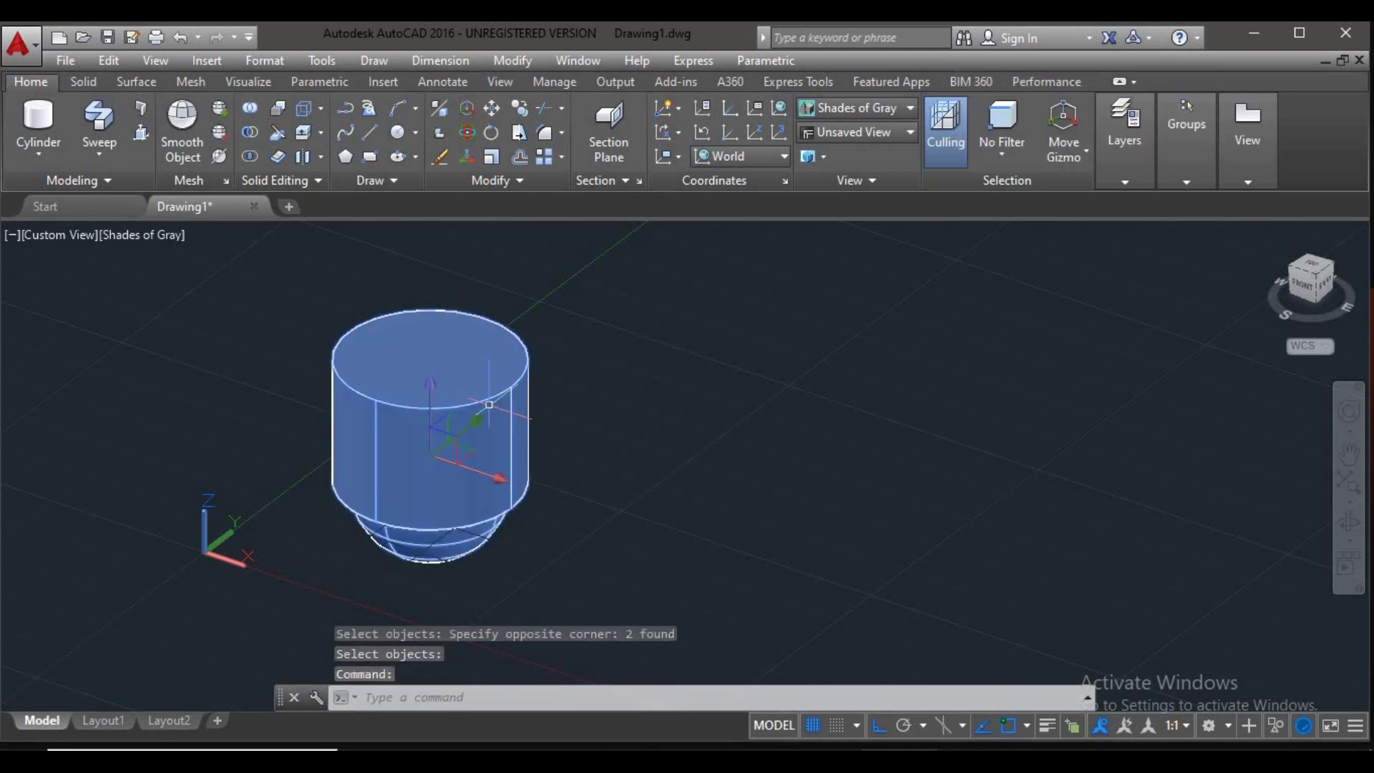
middle_click_drag(480, 571, 480, 571)
mouse_move(515, 527)
middle_mouse_down("shift")
mouse_move(579, 436)
mouse_move(668, 441)
mouse_move(560, 576)
mouse_move(447, 530)
middle_mouse_up("shift")
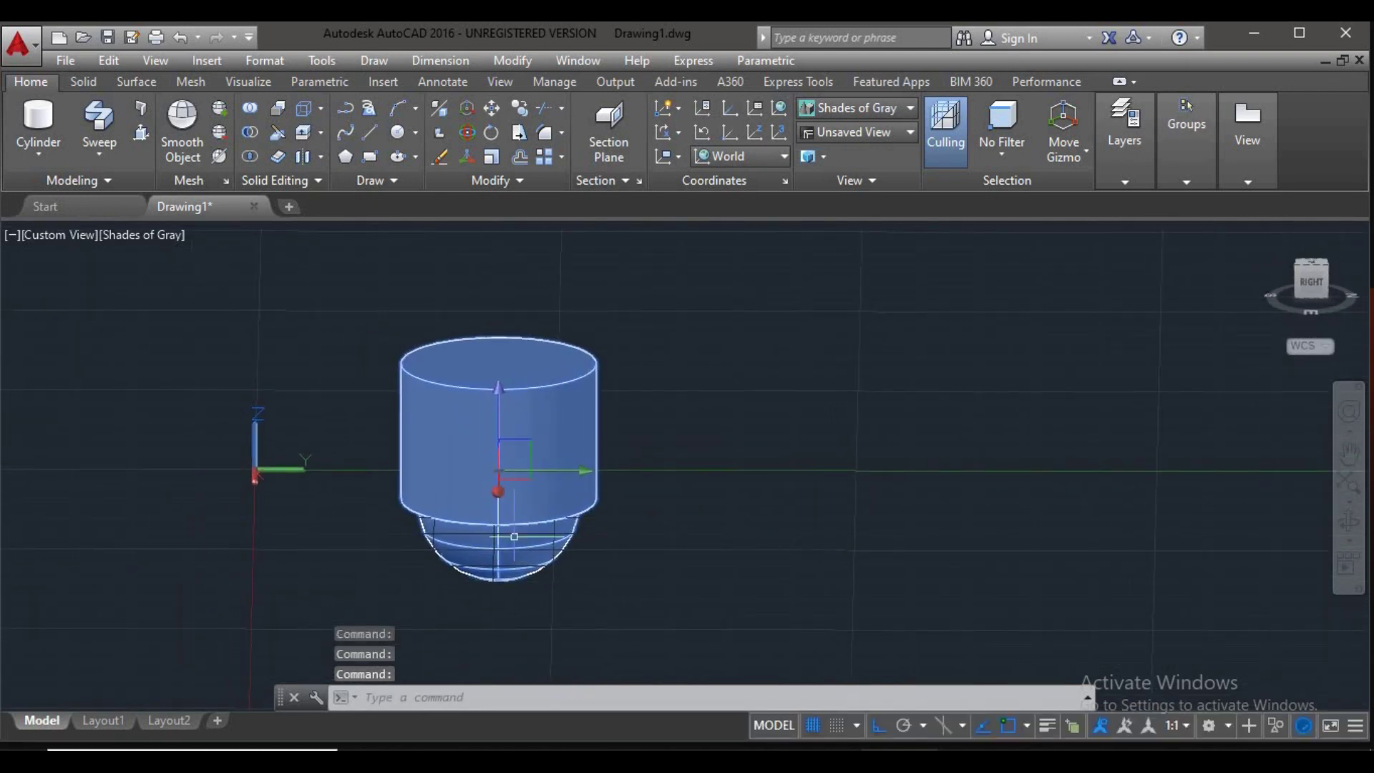
key("ctrl+z")
key("ctrl+z")
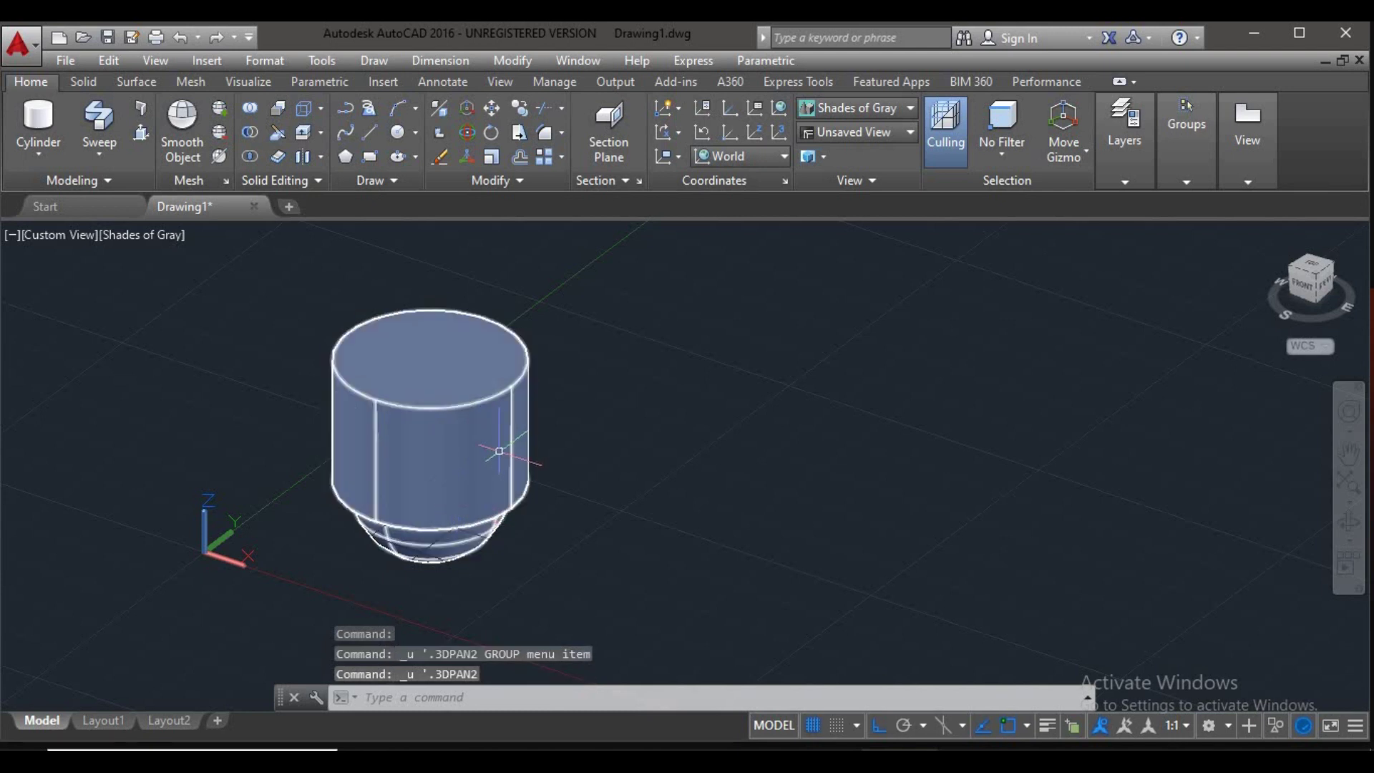
key("ctrl+z")
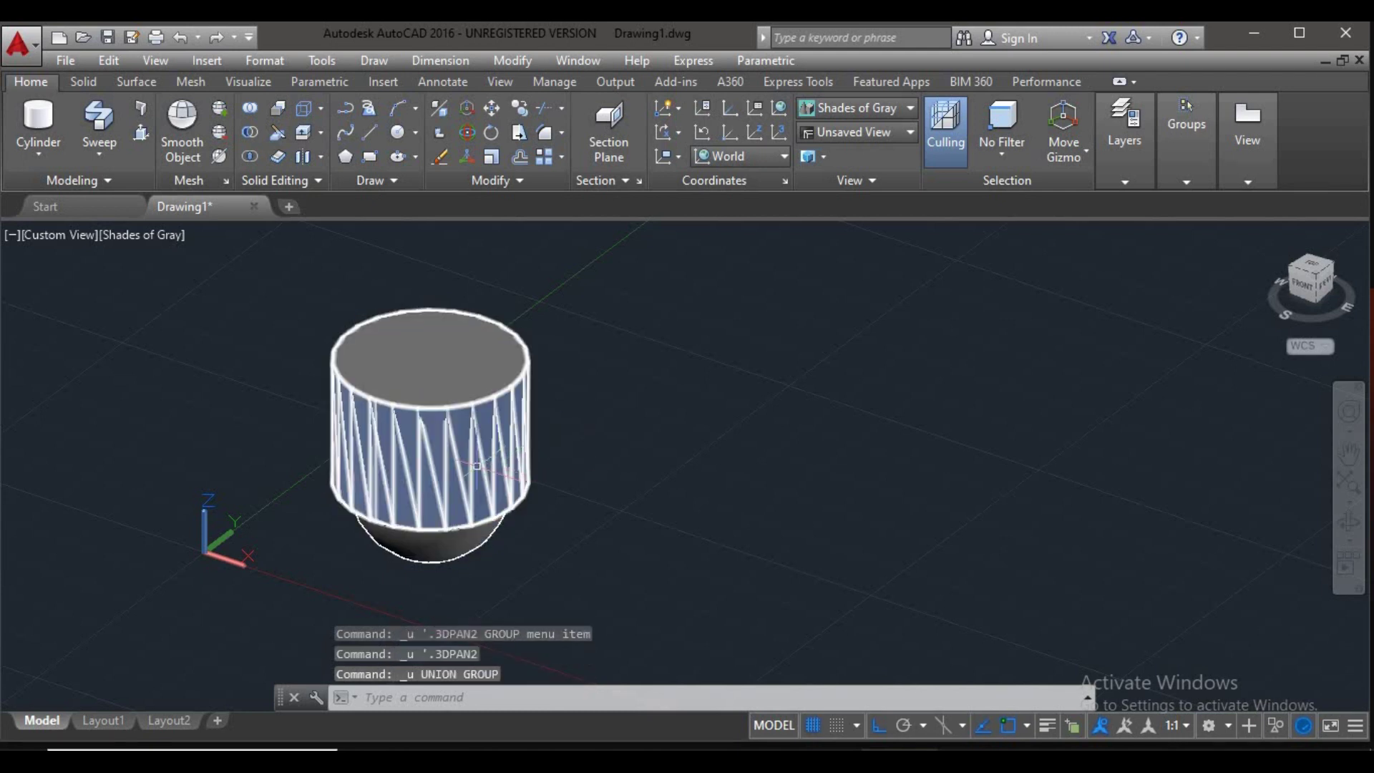
key("ctrl+z")
key("Escape")
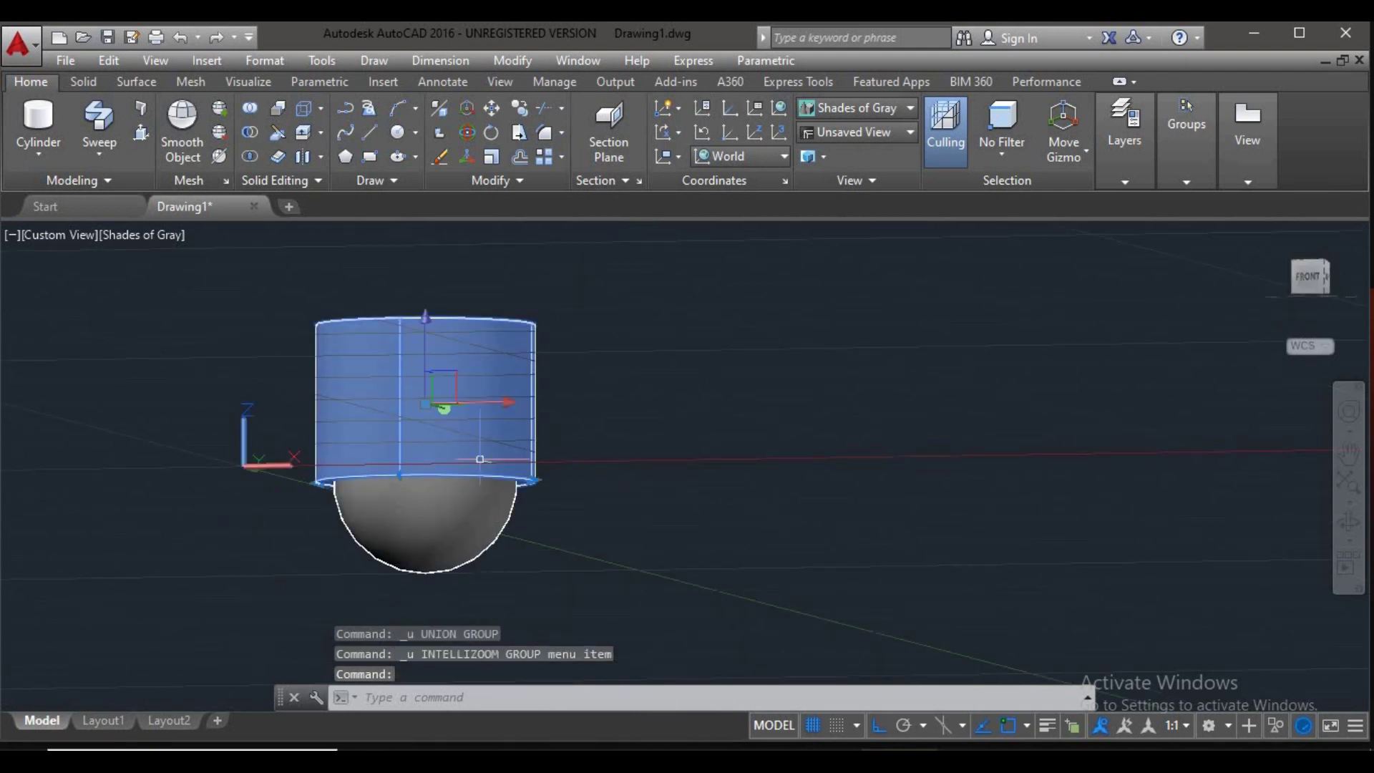
middle_click_drag(464, 455, 395, 278, "shift")
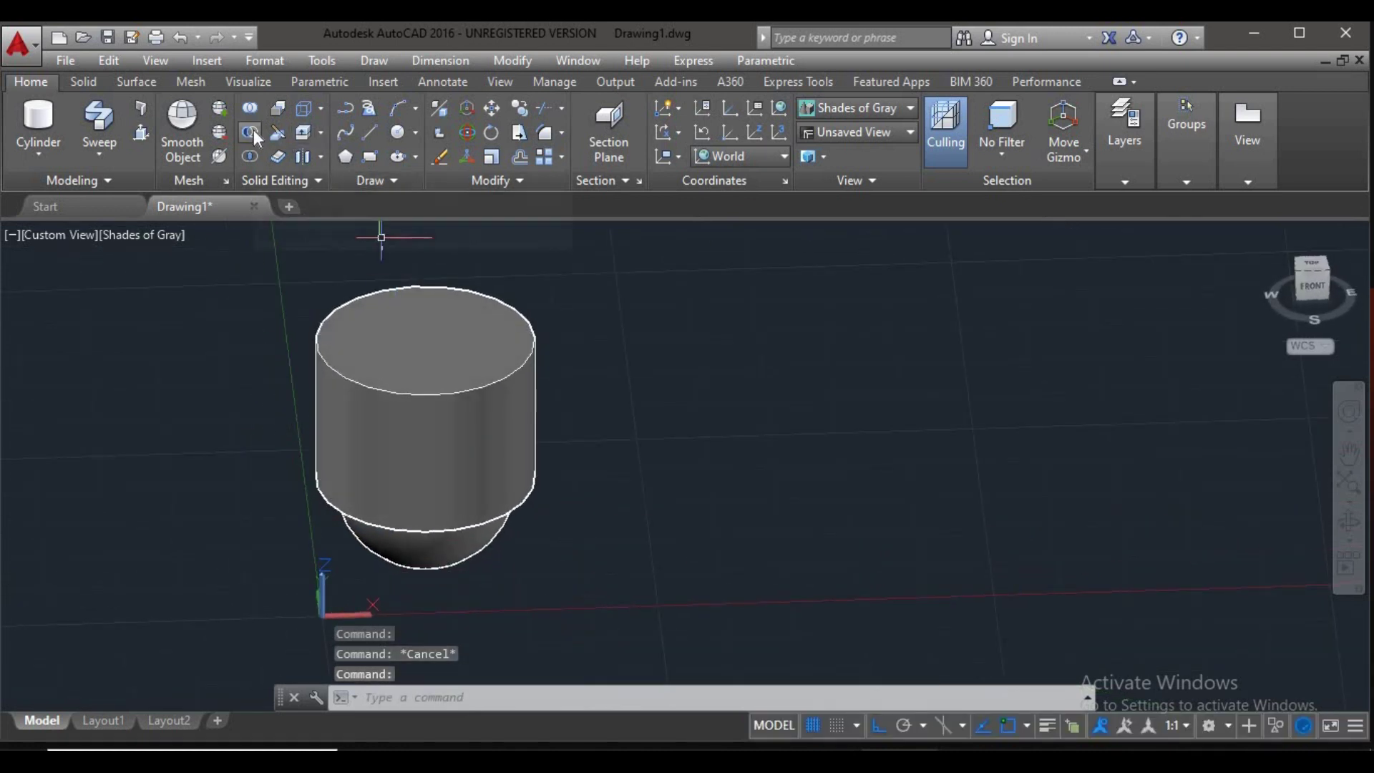
mouse_move(249, 132)
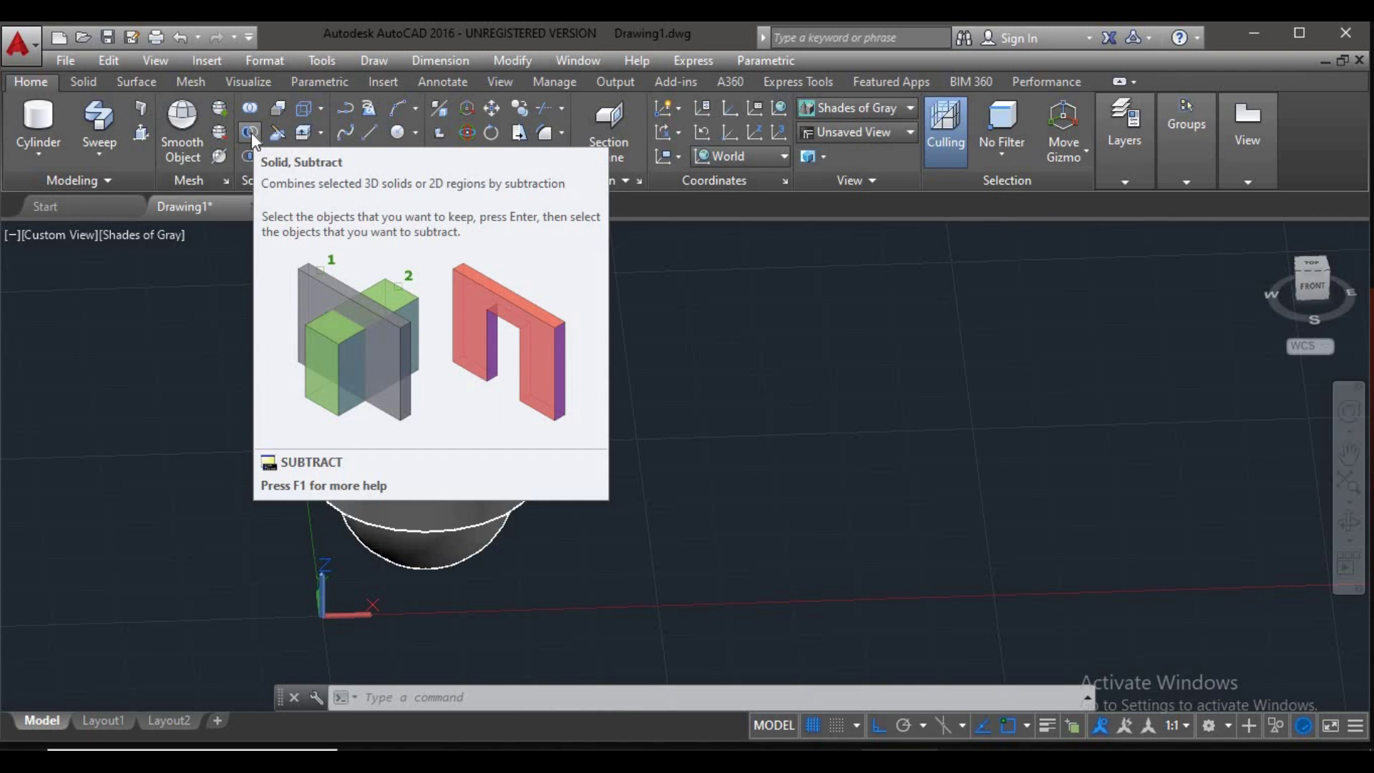
Subtract the lower hemisphere from the cylinder, leaving one solid with a rounded hollow
left_click(251, 132)
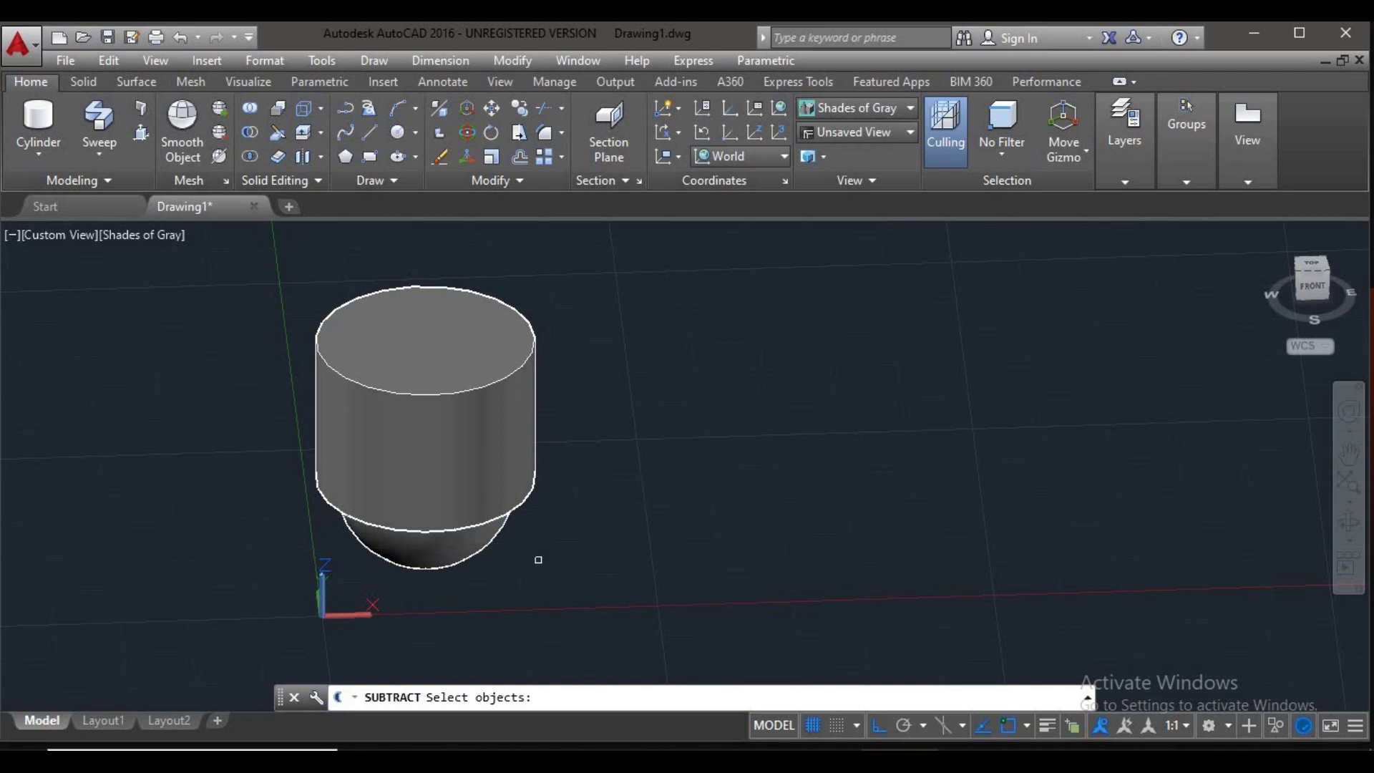
mouse_move(526, 566)
middle_mouse_down("shift")
mouse_move(604, 515)
mouse_move(653, 506)
mouse_move(660, 521)
middle_mouse_up("shift")
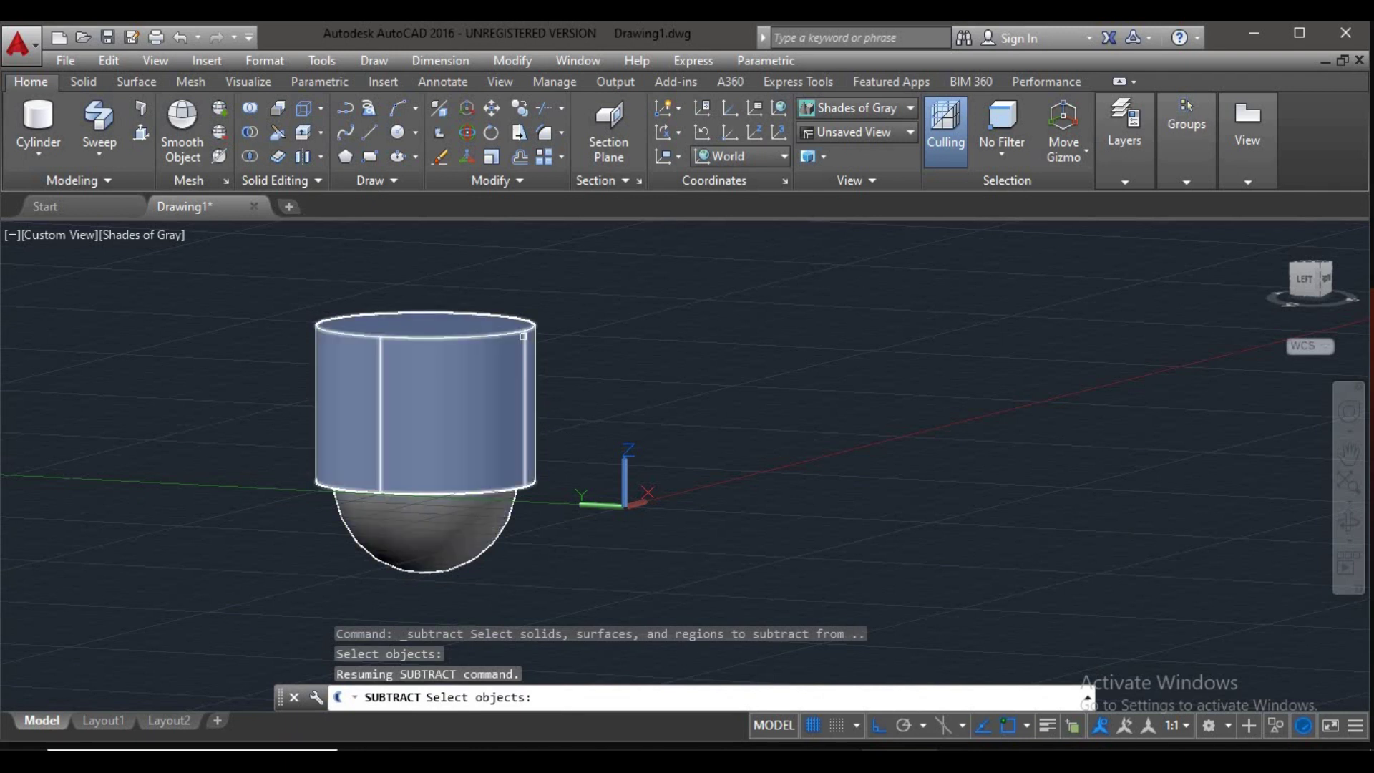
left_click(524, 335)
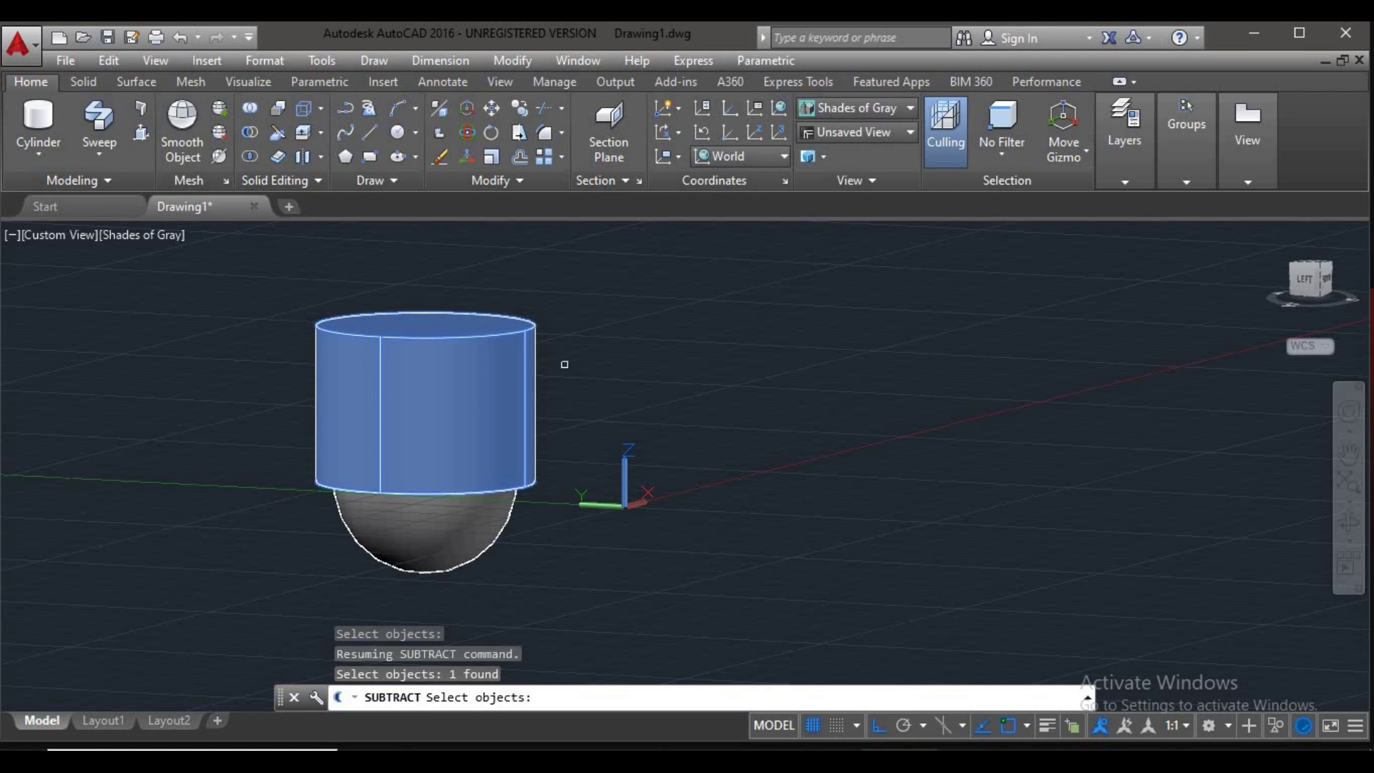
key("Return")
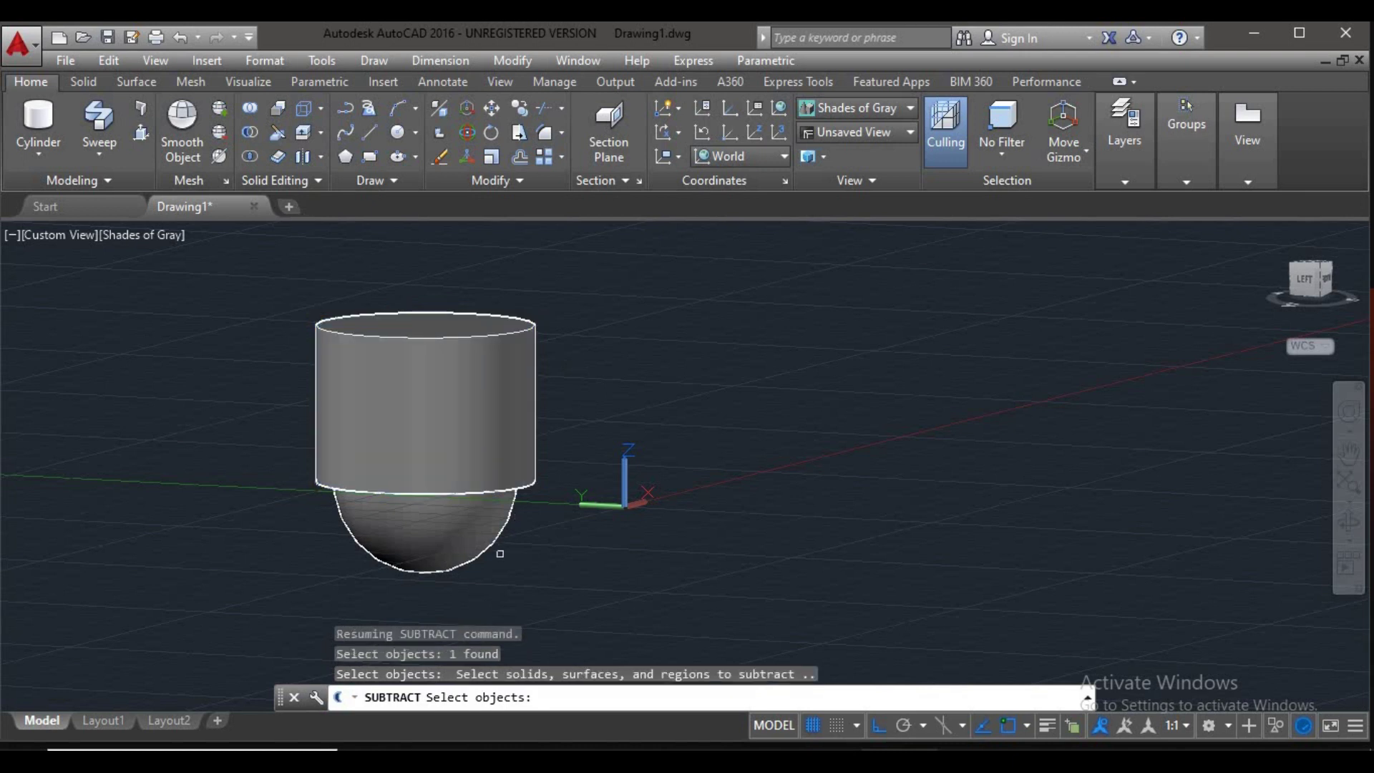
left_click(447, 546)
key("Return")
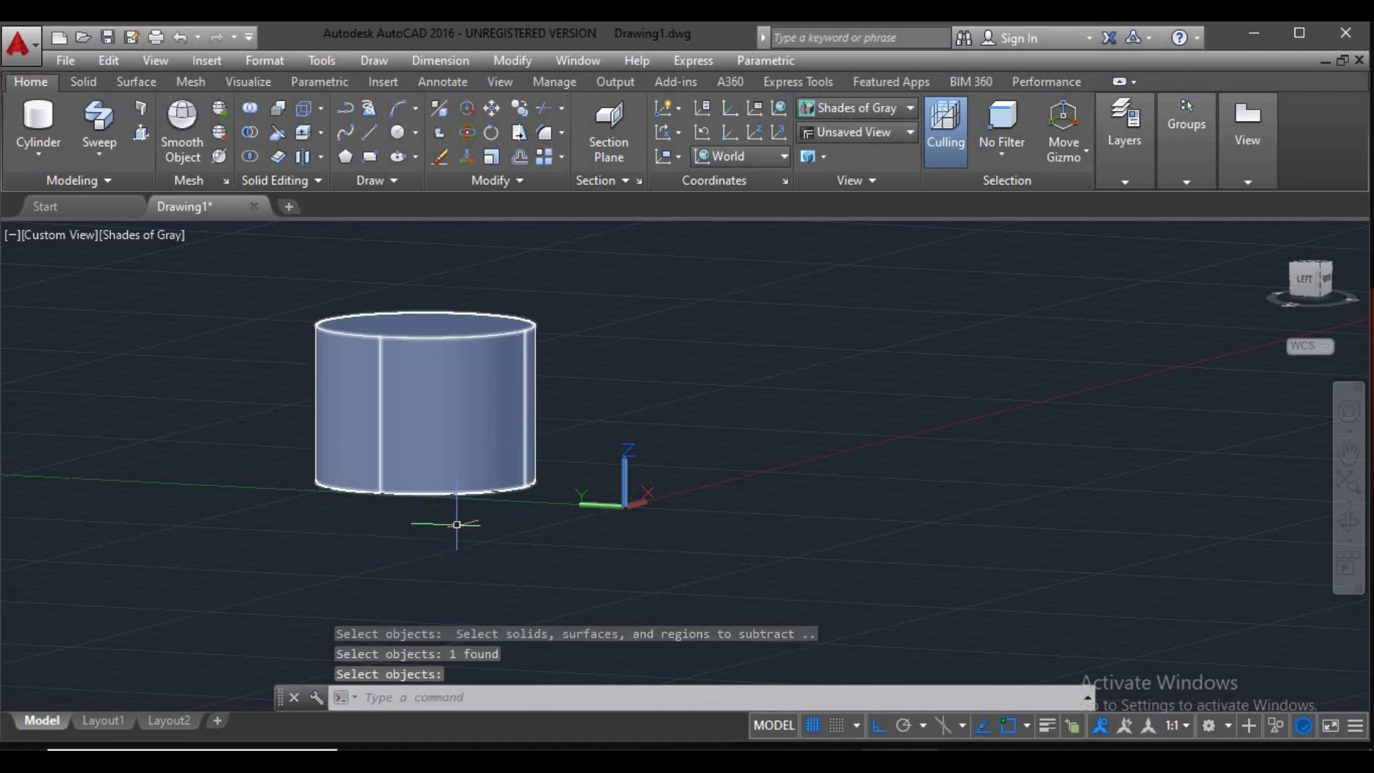
Orbit and zoom to see the hollowed cylinder from an angled top-down view
mouse_move(466, 555)
middle_mouse_down("shift")
mouse_move(501, 359)
mouse_move(540, 309)
mouse_move(672, 346)
mouse_move(693, 379)
middle_mouse_up("shift")
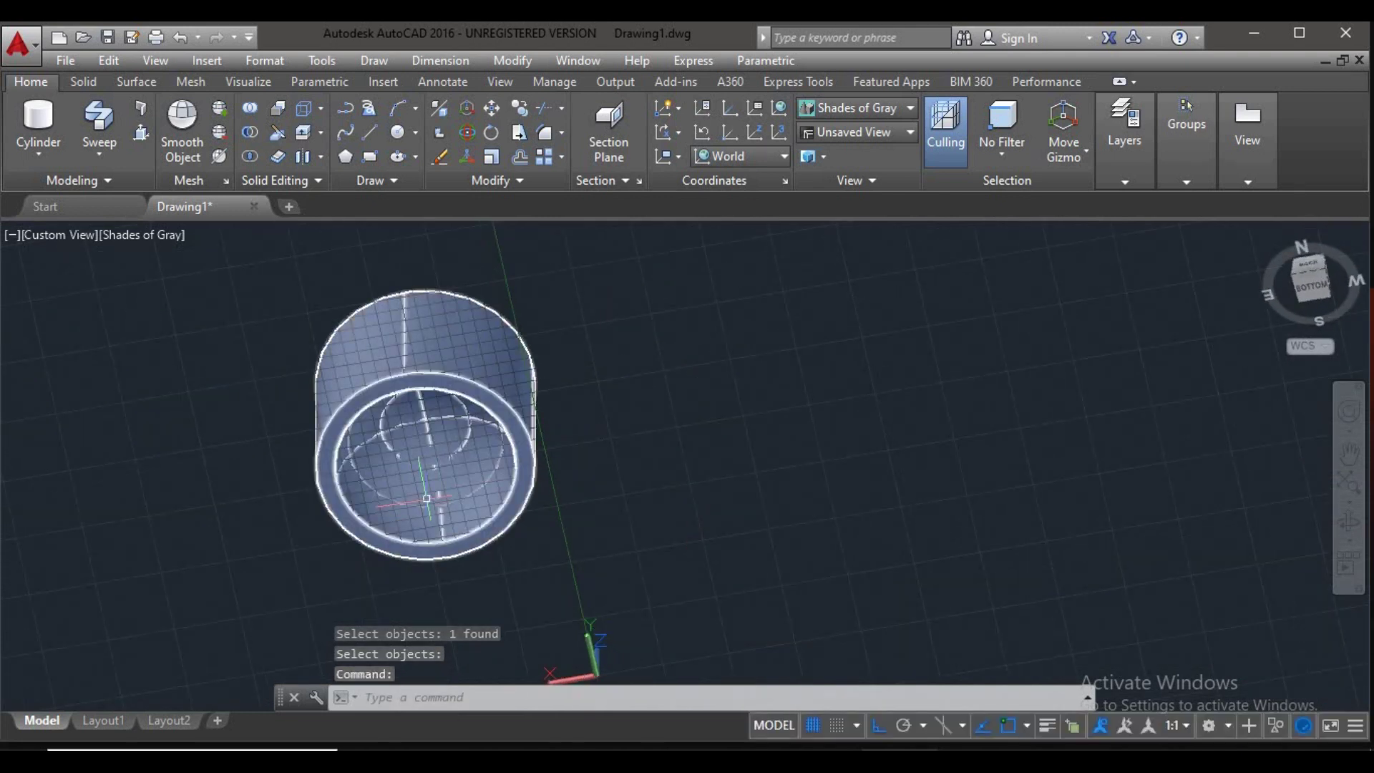
scroll(490, 466, "up", 5)
scroll(427, 391, "down", 4)
scroll(428, 391, "down", 2)
mouse_move(494, 562)
middle_mouse_down("shift")
mouse_move(466, 537)
mouse_move(604, 556)
mouse_move(373, 441)
middle_mouse_up("shift")
scroll(374, 441, "up", 5)
Recentre the cylinder, zoom in, and orbit slightly to inspect it closely
mouse_move(454, 466)
middle_mouse_down("shift")
mouse_move(661, 475)
mouse_move(604, 475)
mouse_move(623, 405)
mouse_move(706, 343)
mouse_move(789, 450)
mouse_move(711, 567)
mouse_move(613, 500)
mouse_move(623, 536)
mouse_move(630, 515)
middle_mouse_up("shift")
scroll(619, 390, "down", 10)
scroll(619, 390, "up", 2)
scroll(619, 390, "up", 2)
scroll(619, 390, "up", 2)
scroll(619, 390, "up", 2)
mouse_move(619, 390)
middle_mouse_down("shift")
mouse_move(582, 393)
mouse_move(612, 386)
mouse_move(613, 353)
mouse_move(567, 393)
middle_mouse_up("shift")
scroll(568, 393, "down", 2)
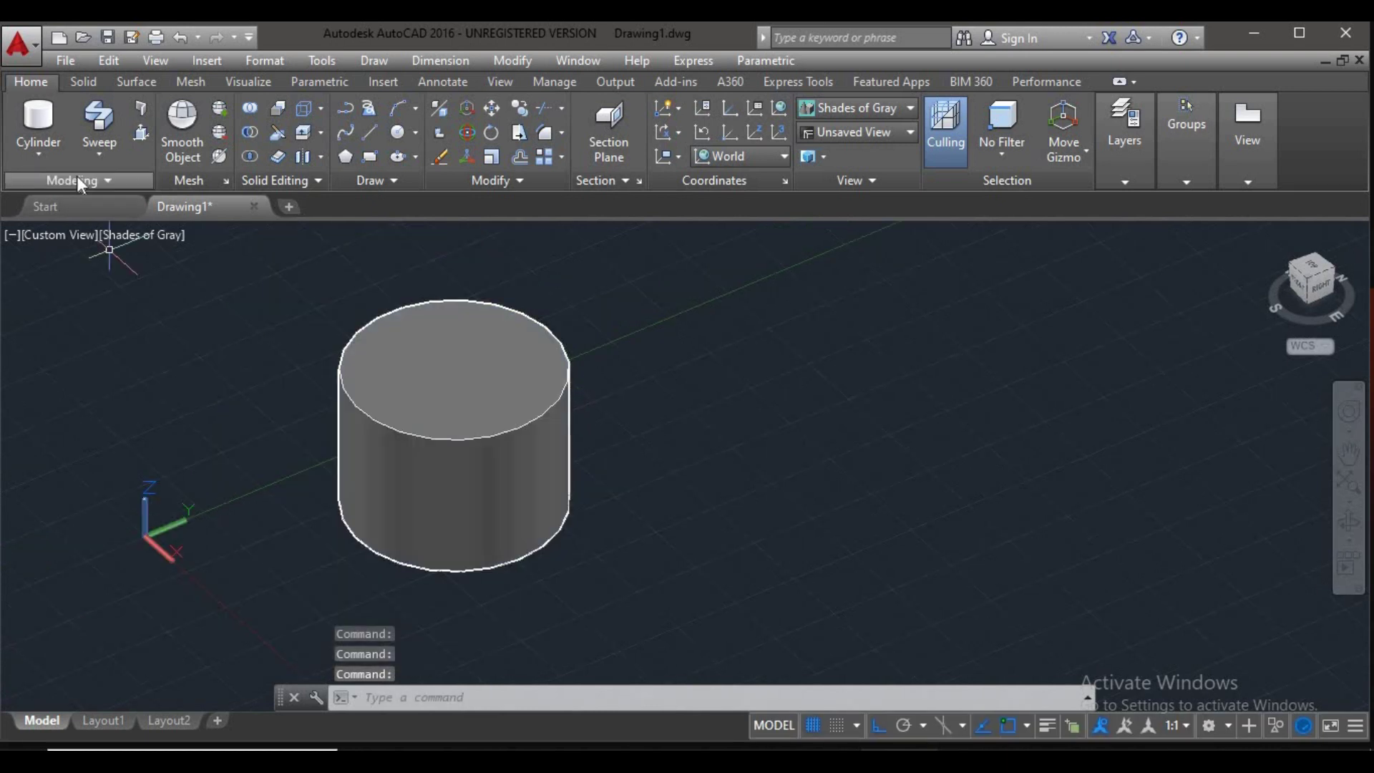
Add a second sphere centred on the cylinder's top-rim quadrant, overlapping the cylinder
left_click(39, 152)
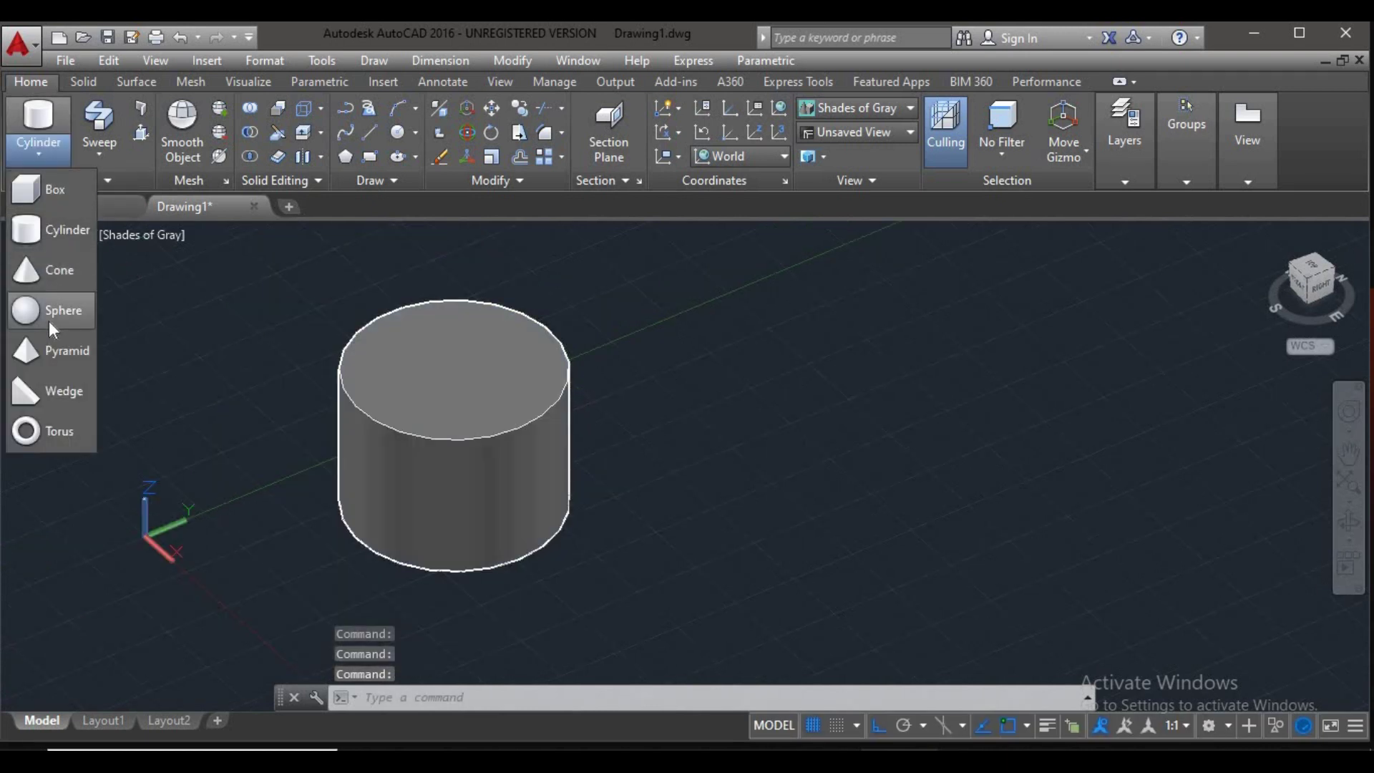
left_click(48, 320)
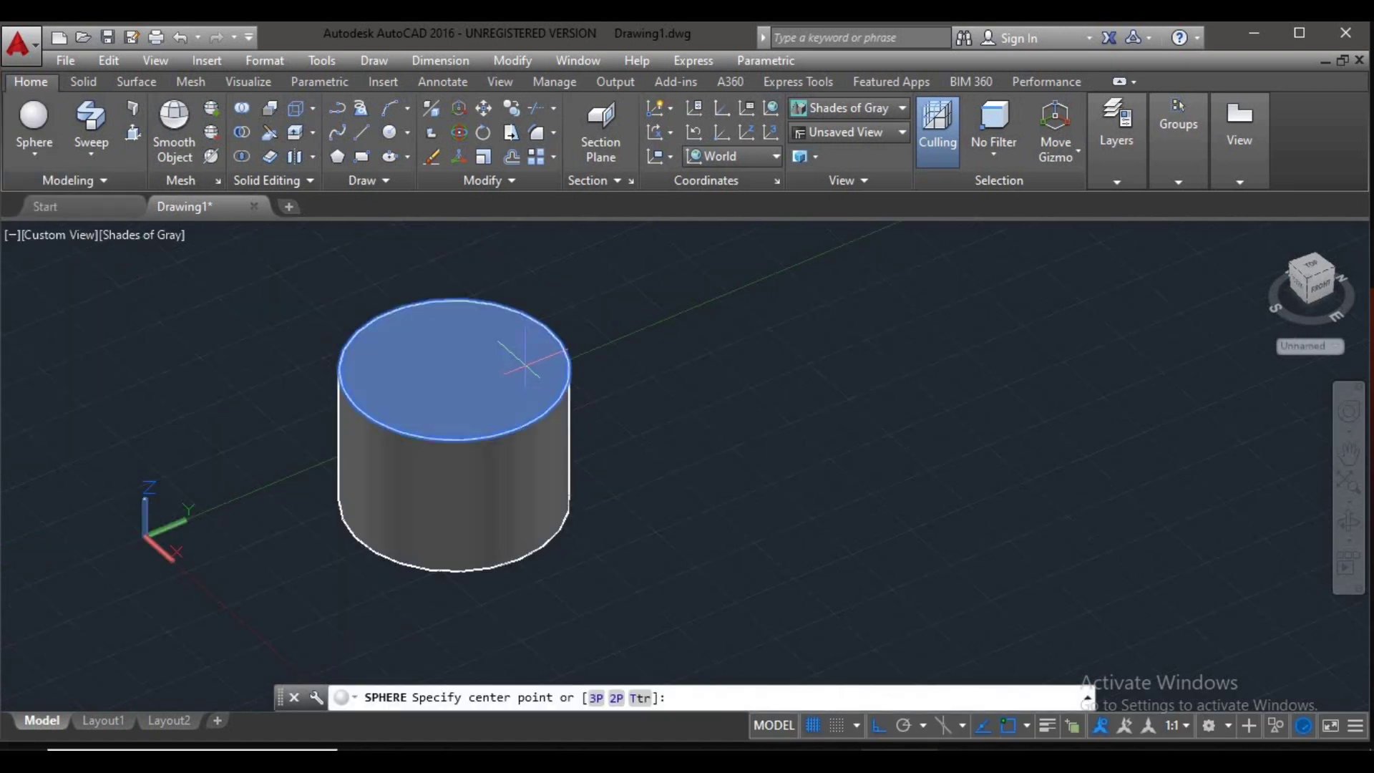
left_click(564, 392)
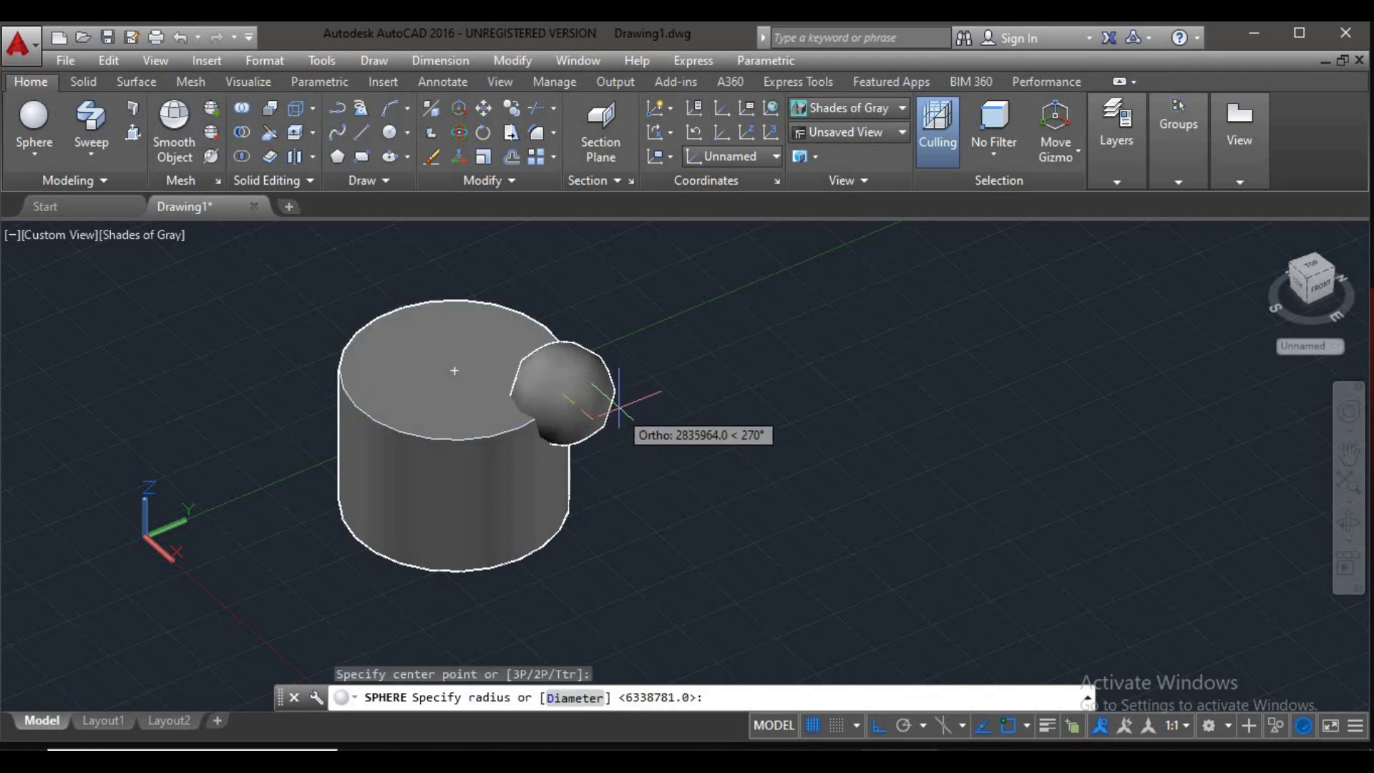
left_click(648, 394)
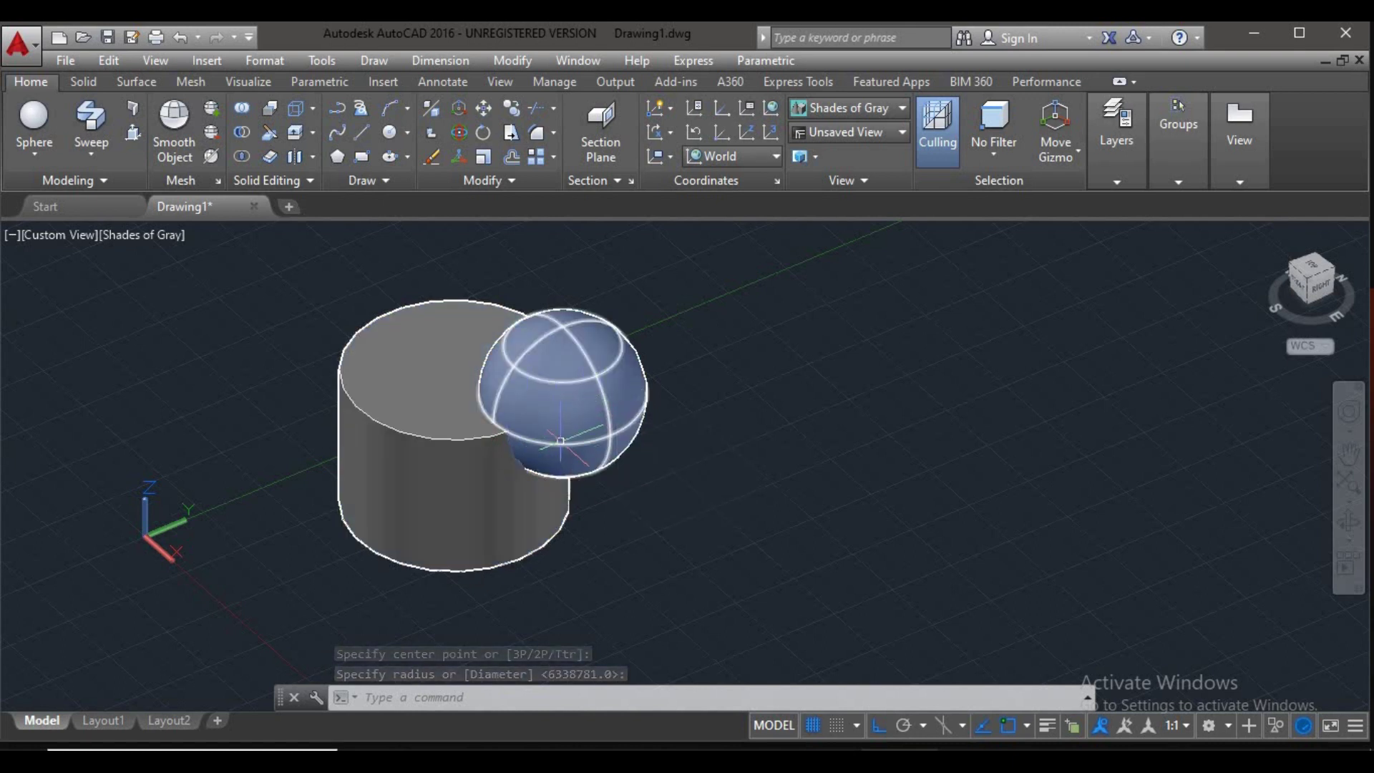
Subtract the second sphere from the cylinder, then orbit to inspect the rounded rim notch
left_click(248, 135)
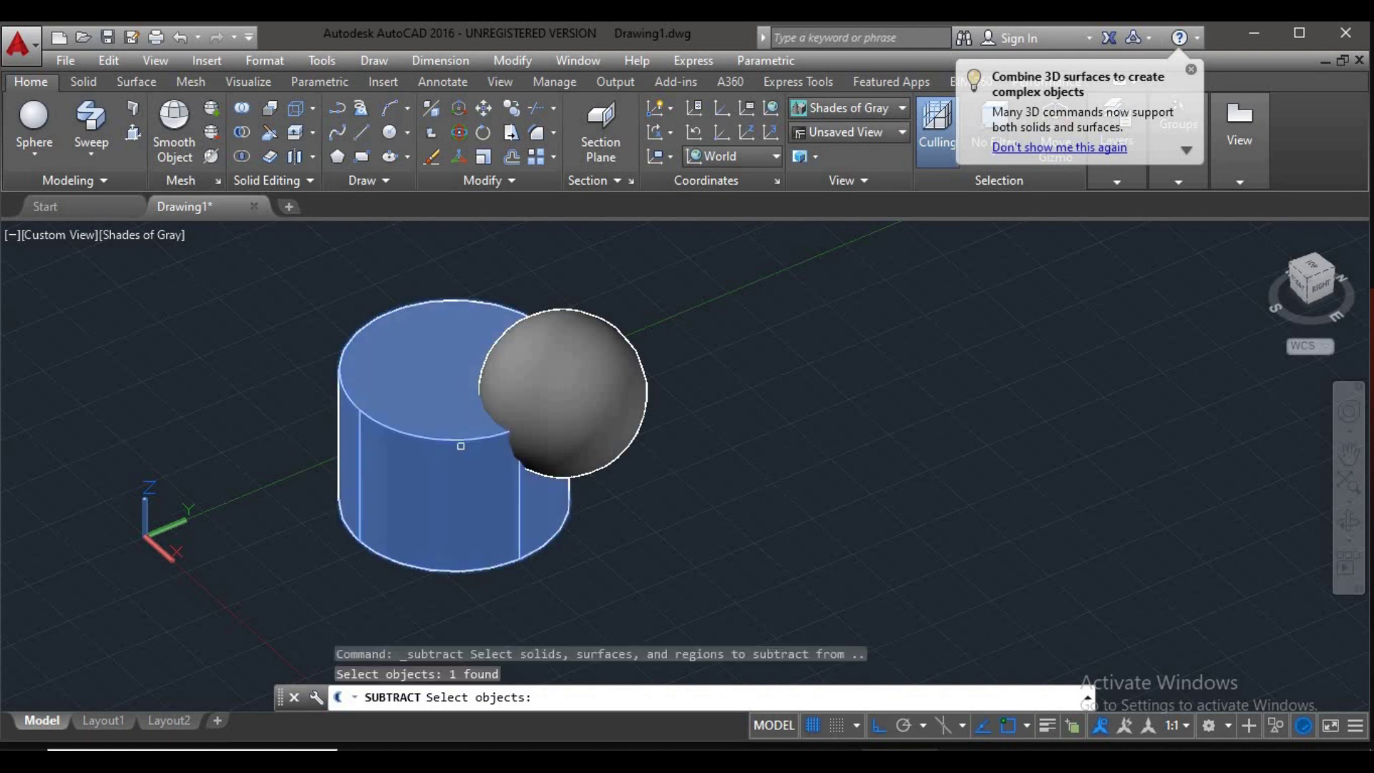
key("Return")
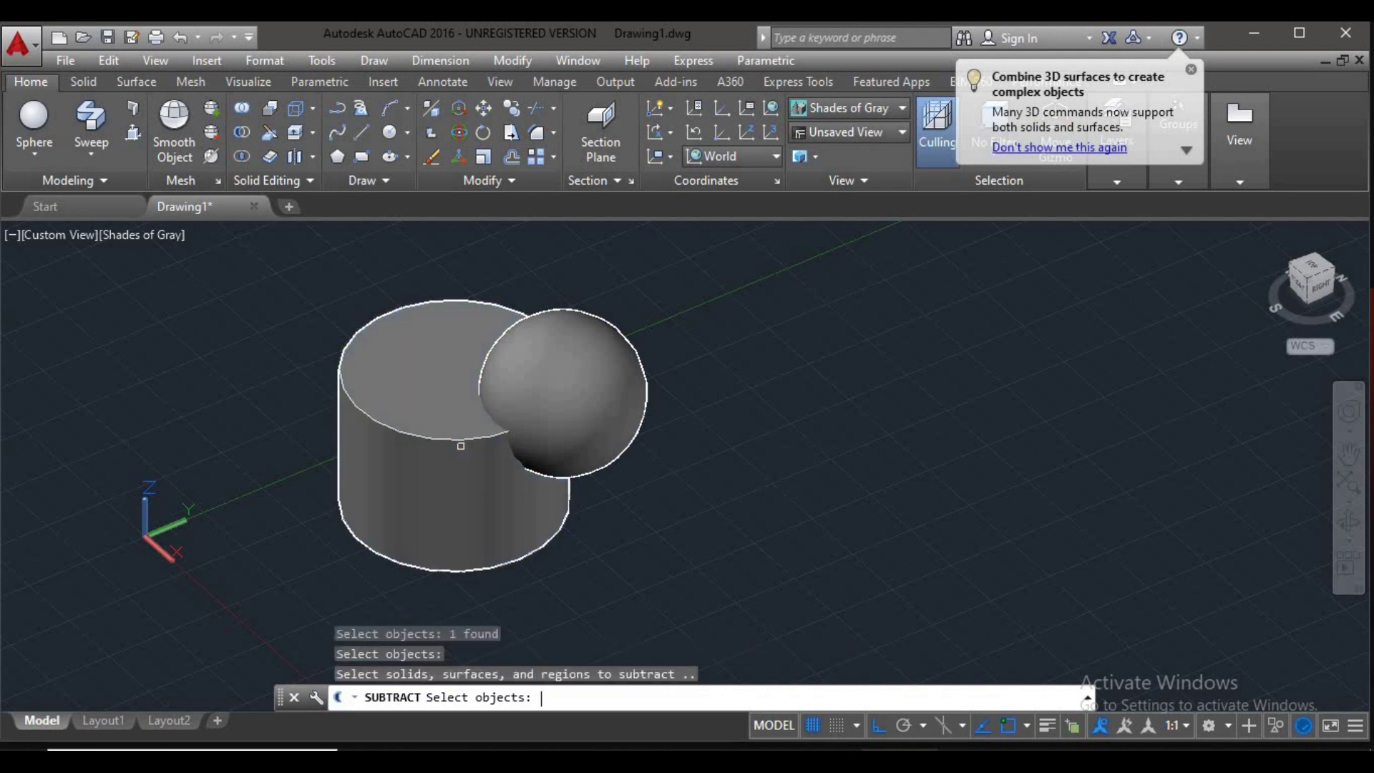
left_click(602, 428)
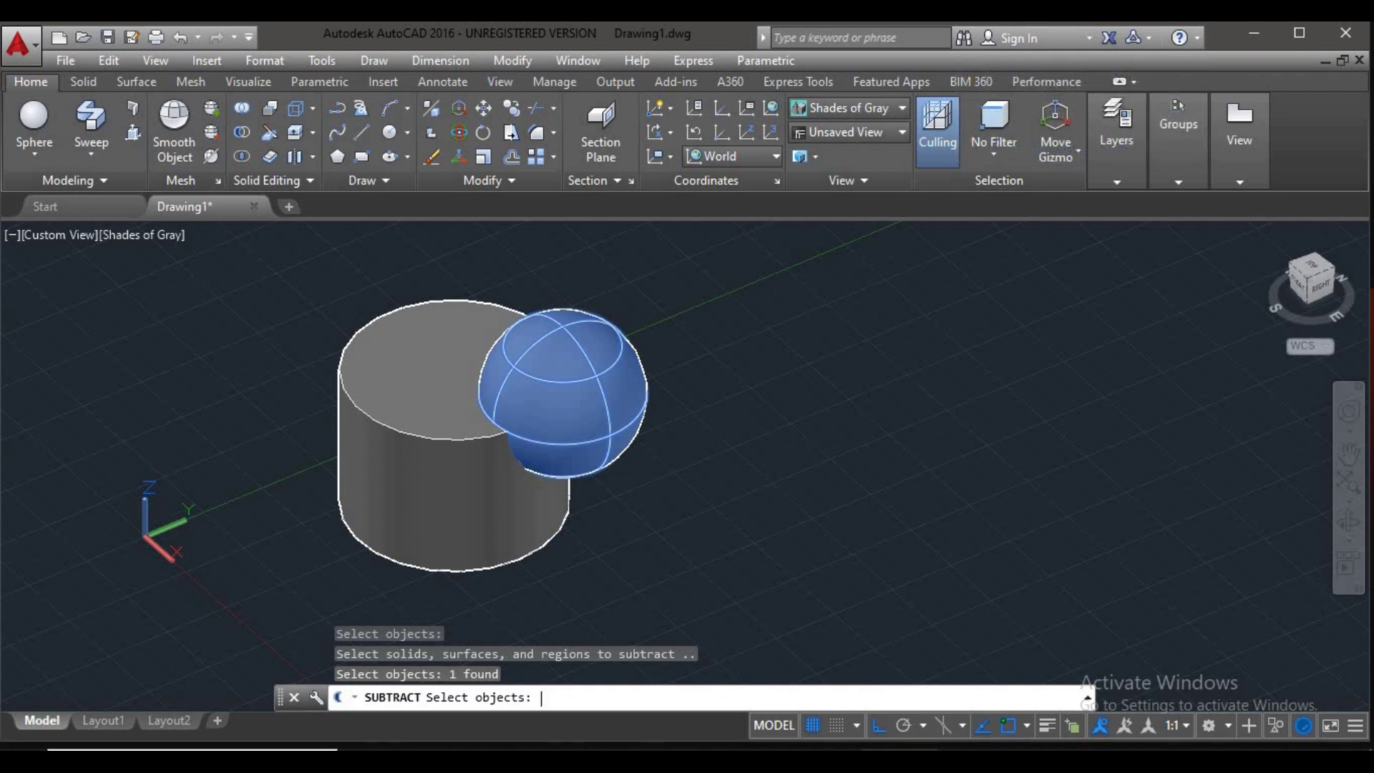
key("Return")
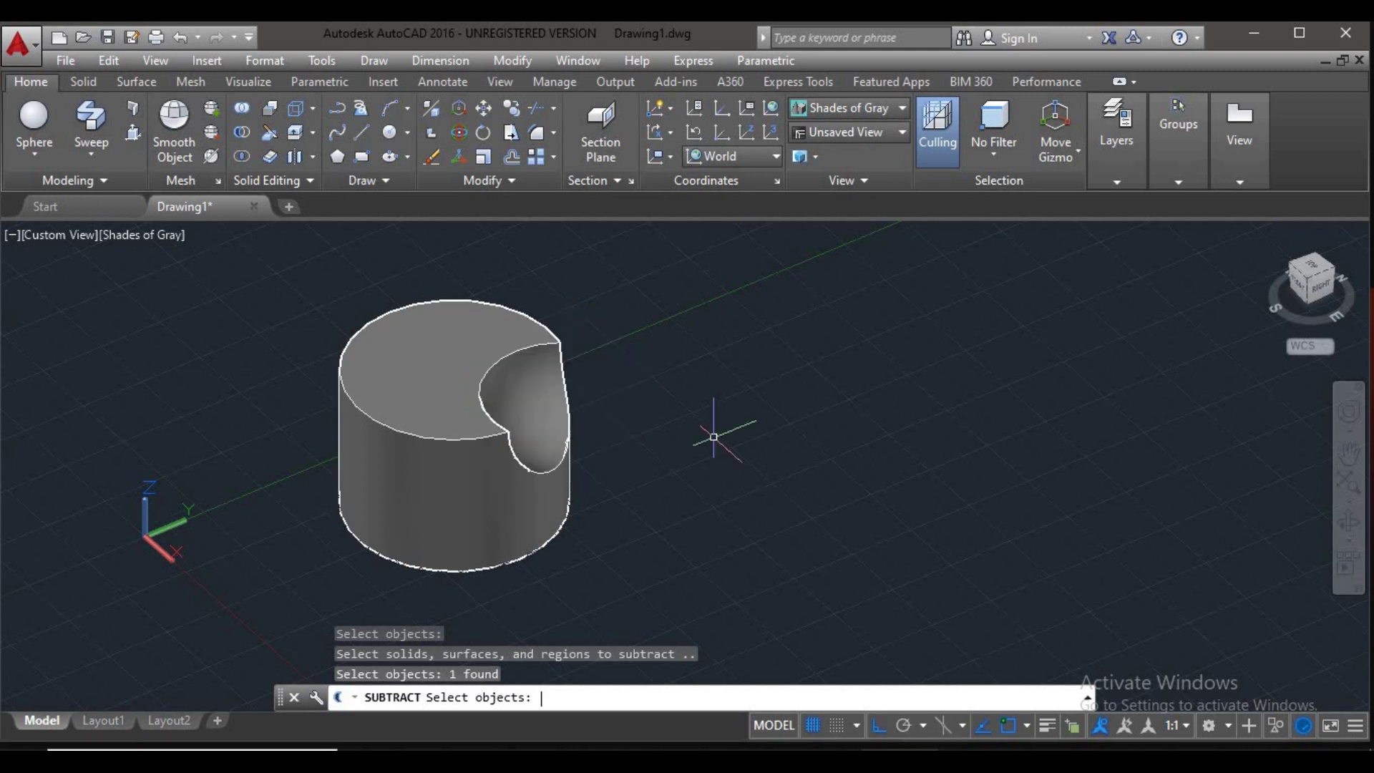
scroll(608, 455, "up", 1)
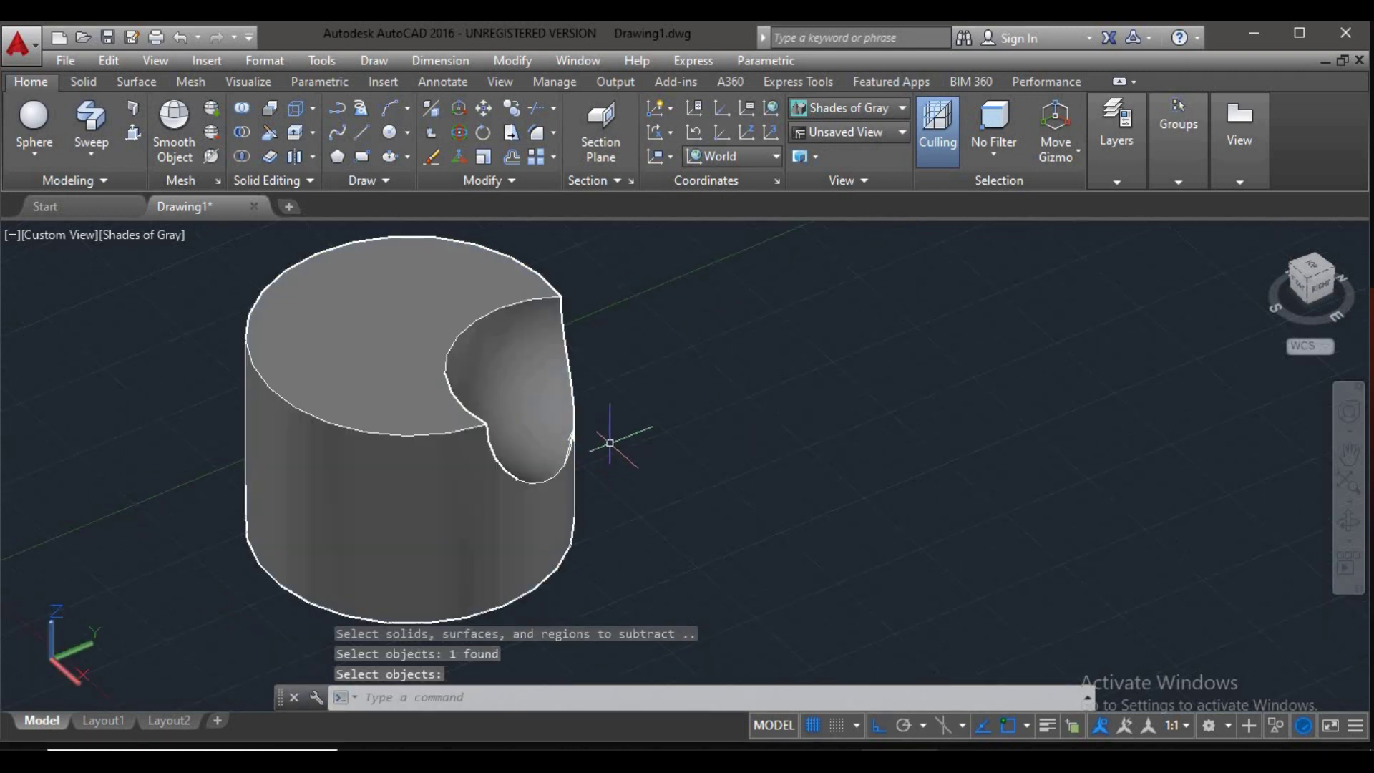
key("Return")
left_click(485, 418)
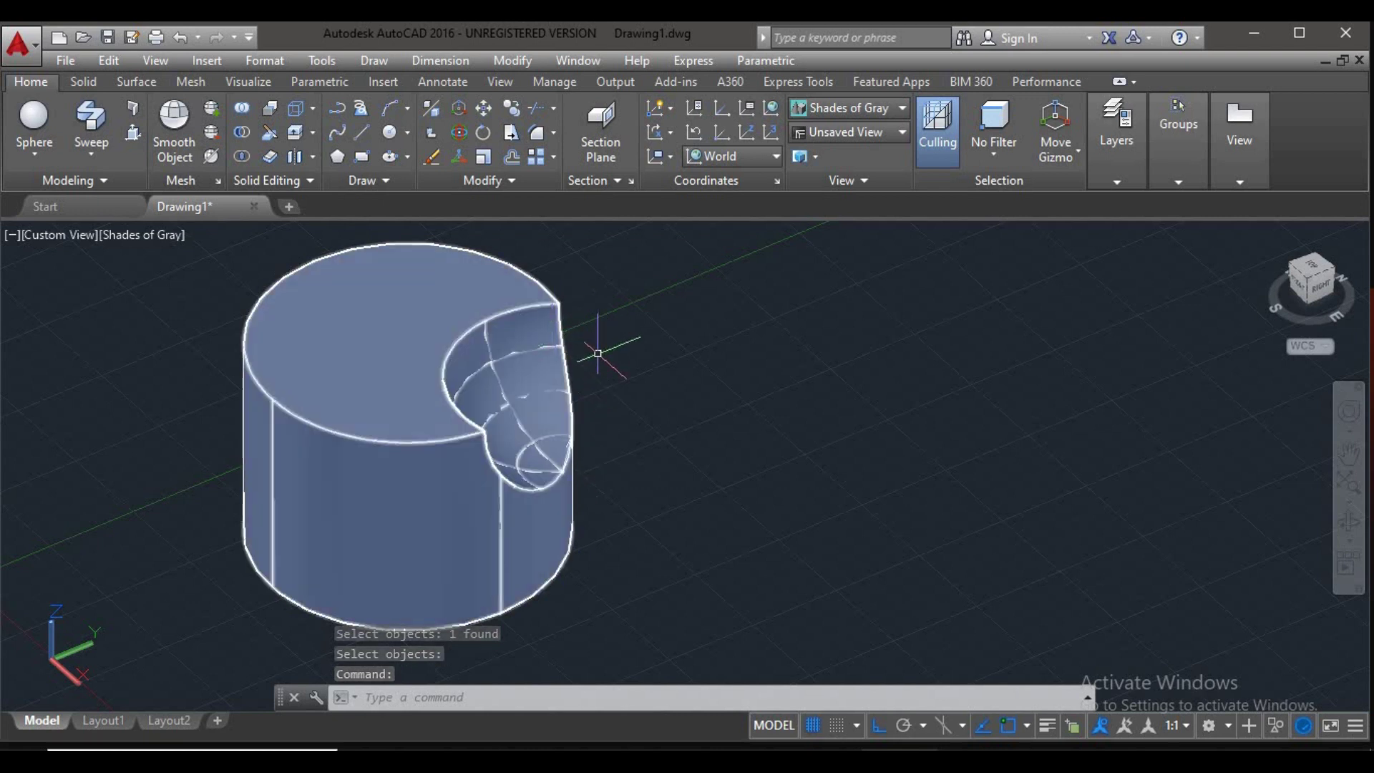
middle_click_drag(622, 516, 617, 550, "shift")
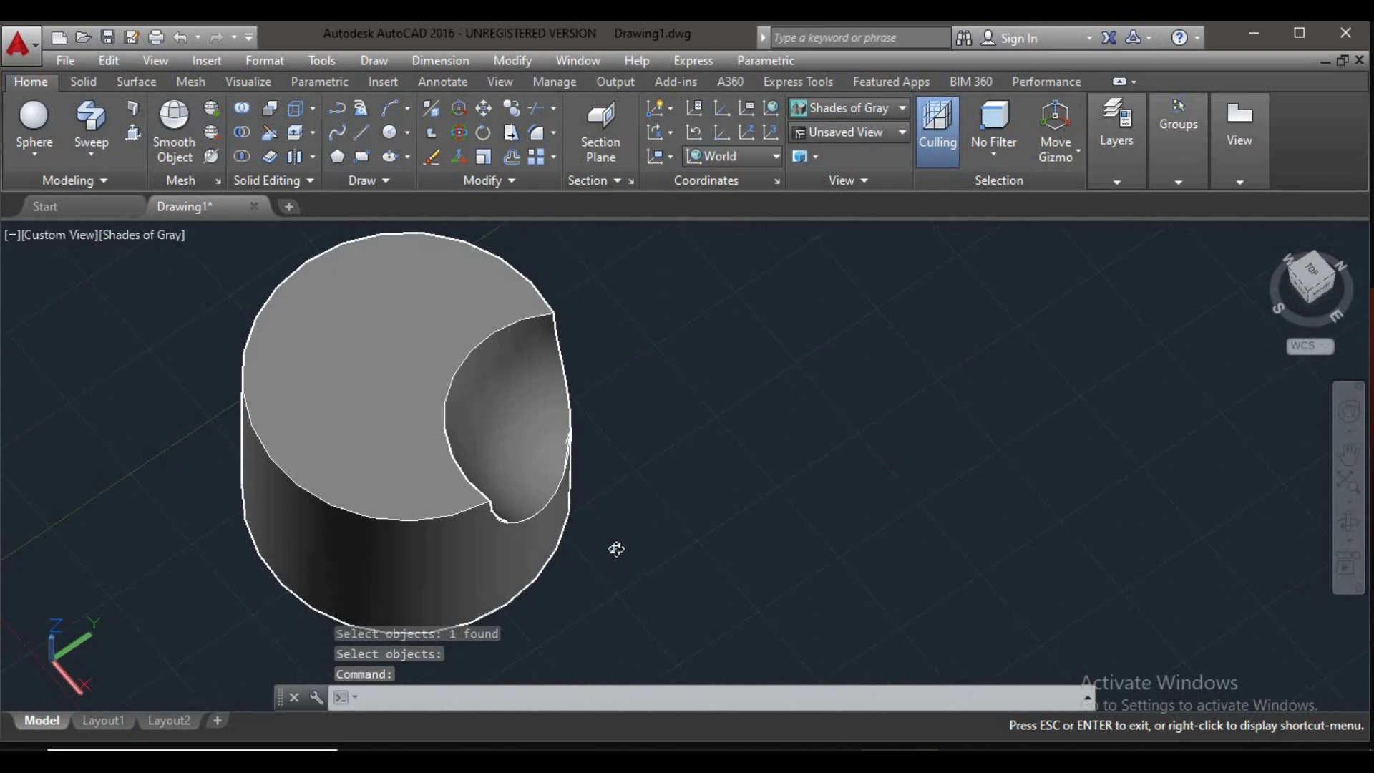
Undo the three most recent changes with Ctrl+Z
key("ctrl+z")
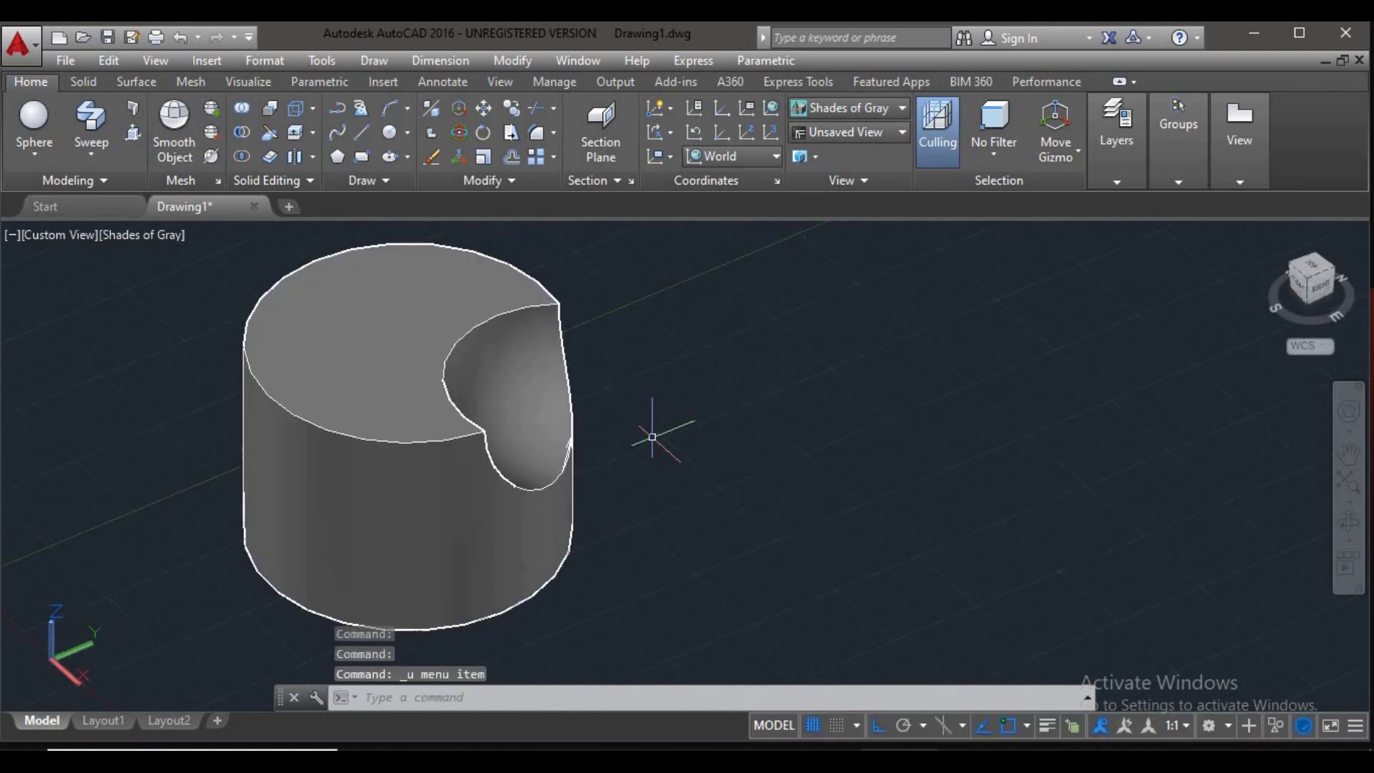
key("ctrl+z")
key("ctrl+z")
key("ctrl+z")
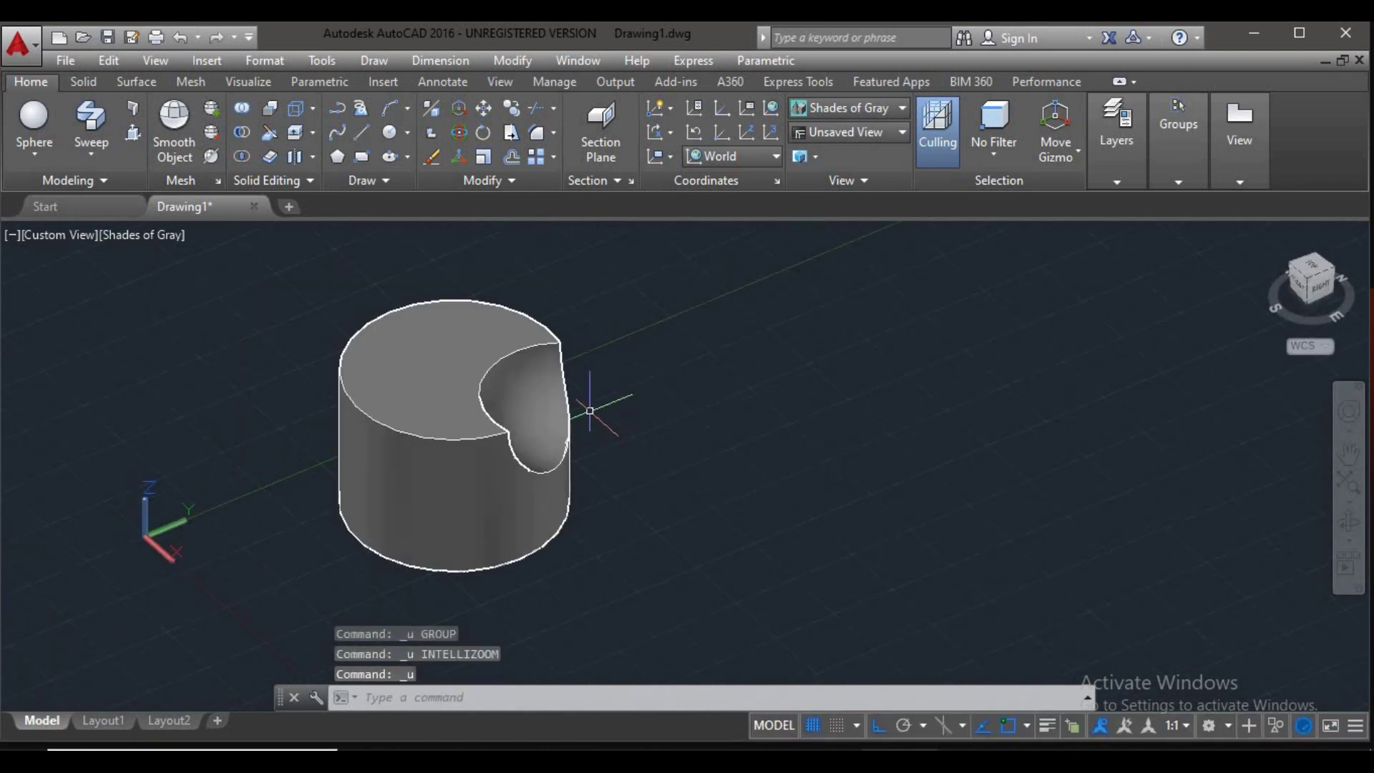
key("ctrl+z")
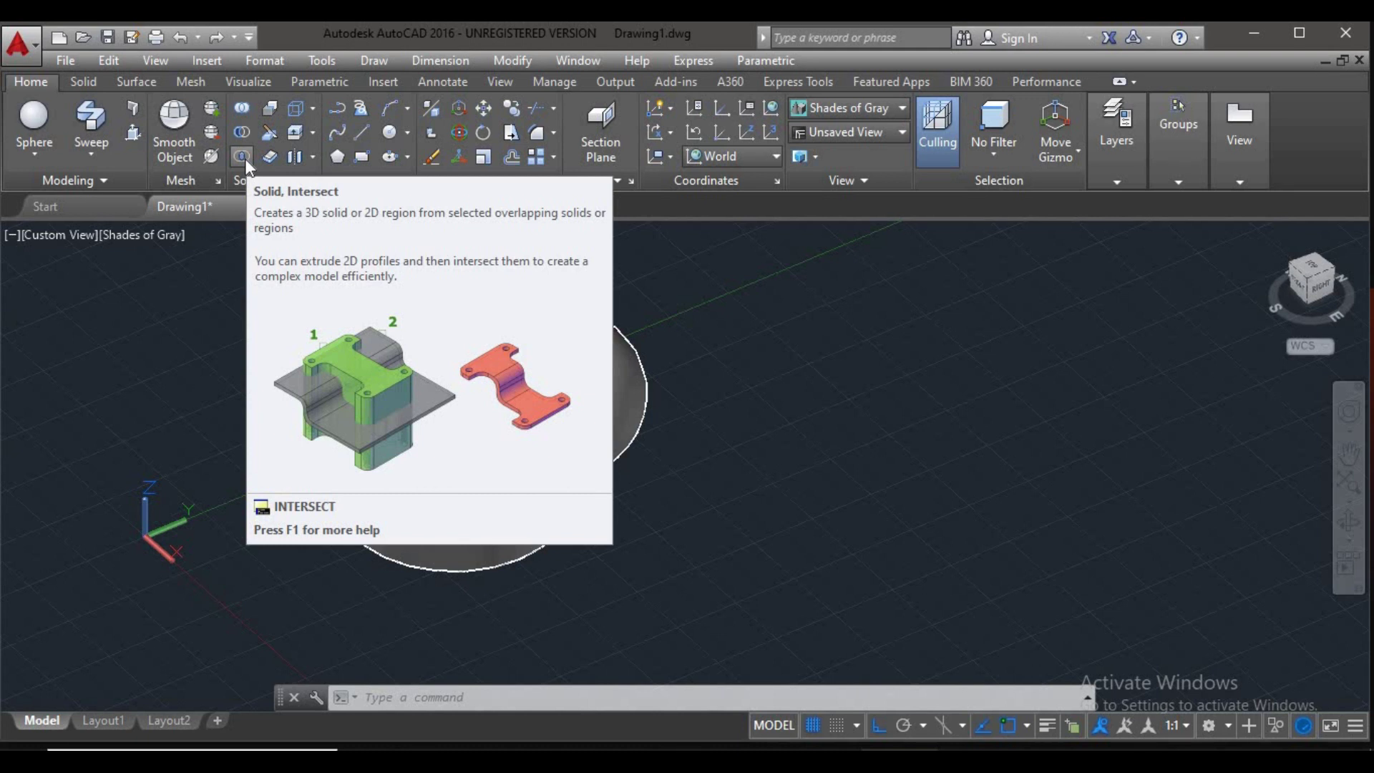
Intersect the cylinder and sphere via a crossing window, leaving only their lens-shaped overlap
left_click(245, 158)
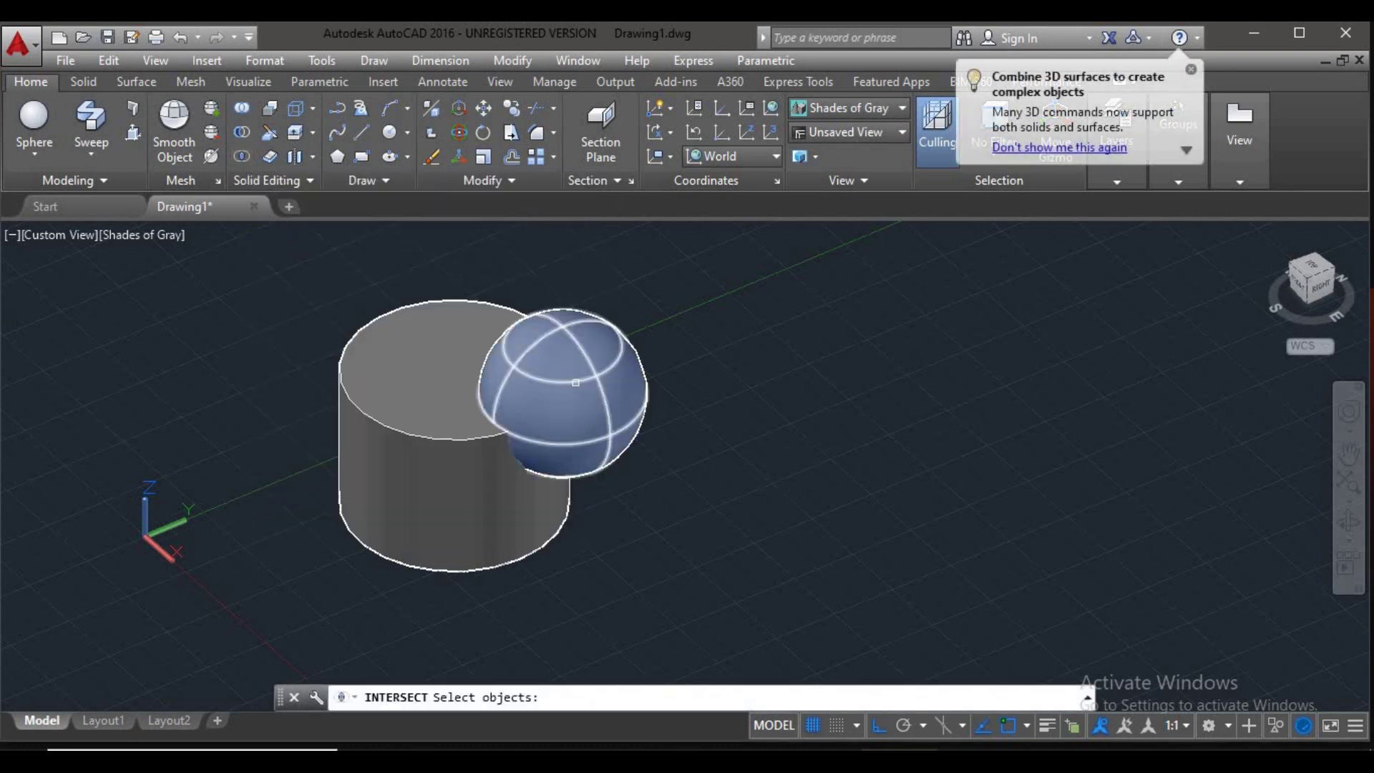
left_click(698, 296)
left_click(343, 495)
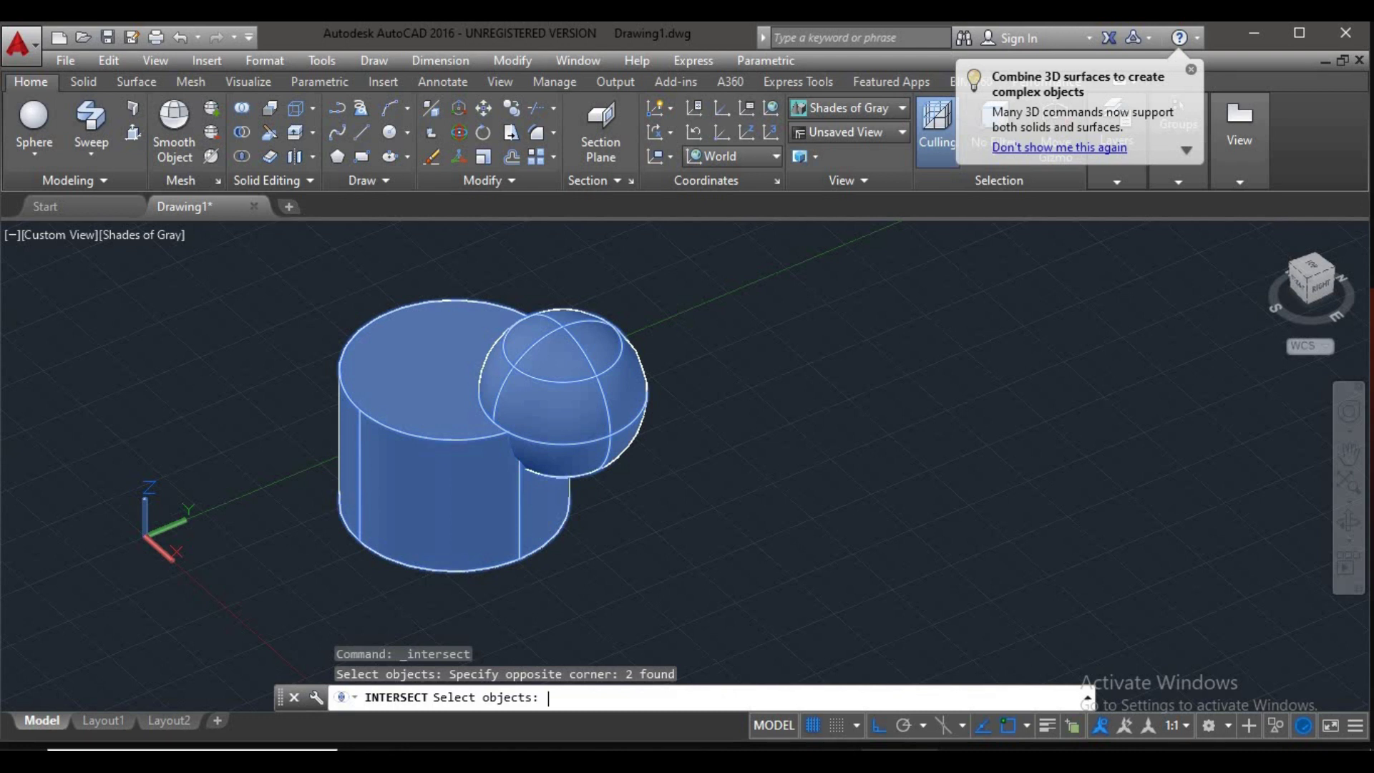
key("Return")
scroll(534, 440, "up", 2)
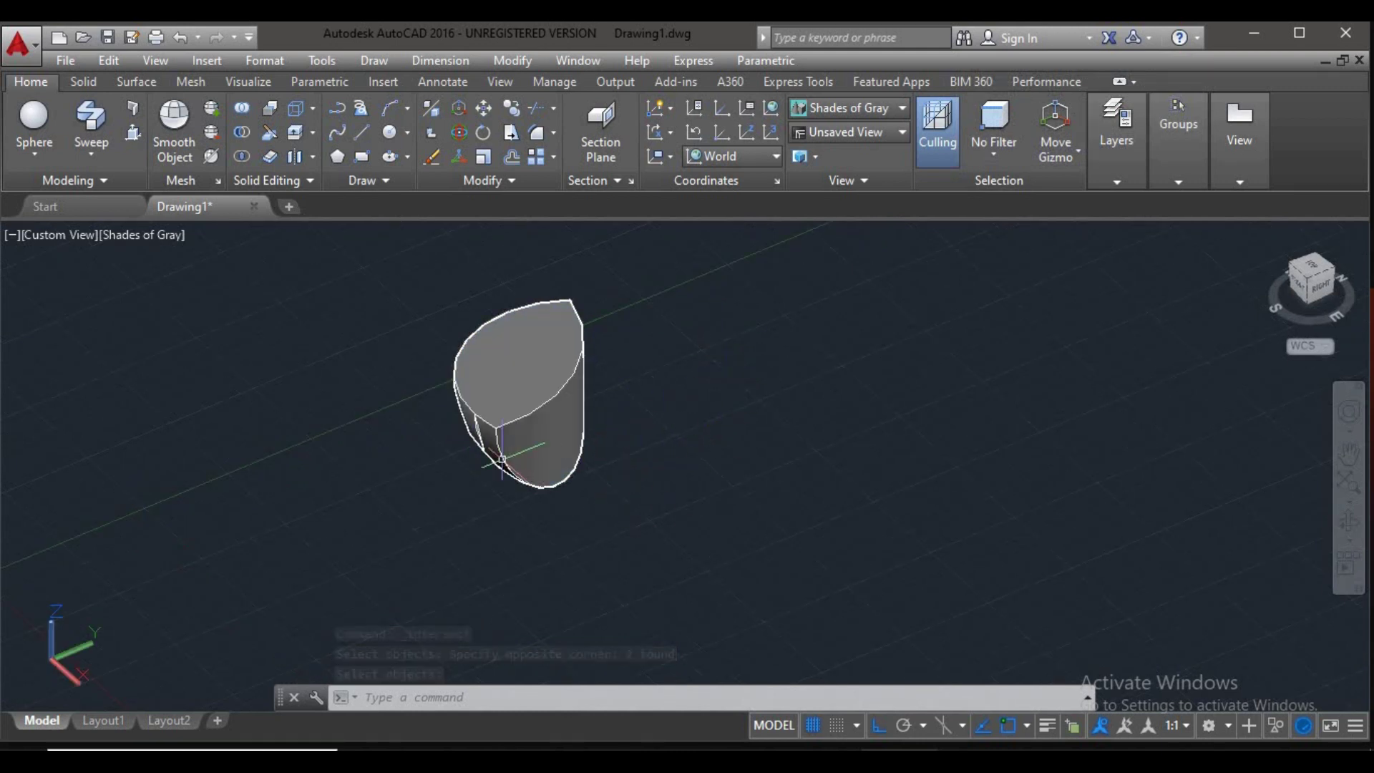
middle_click_drag(496, 435, 466, 452)
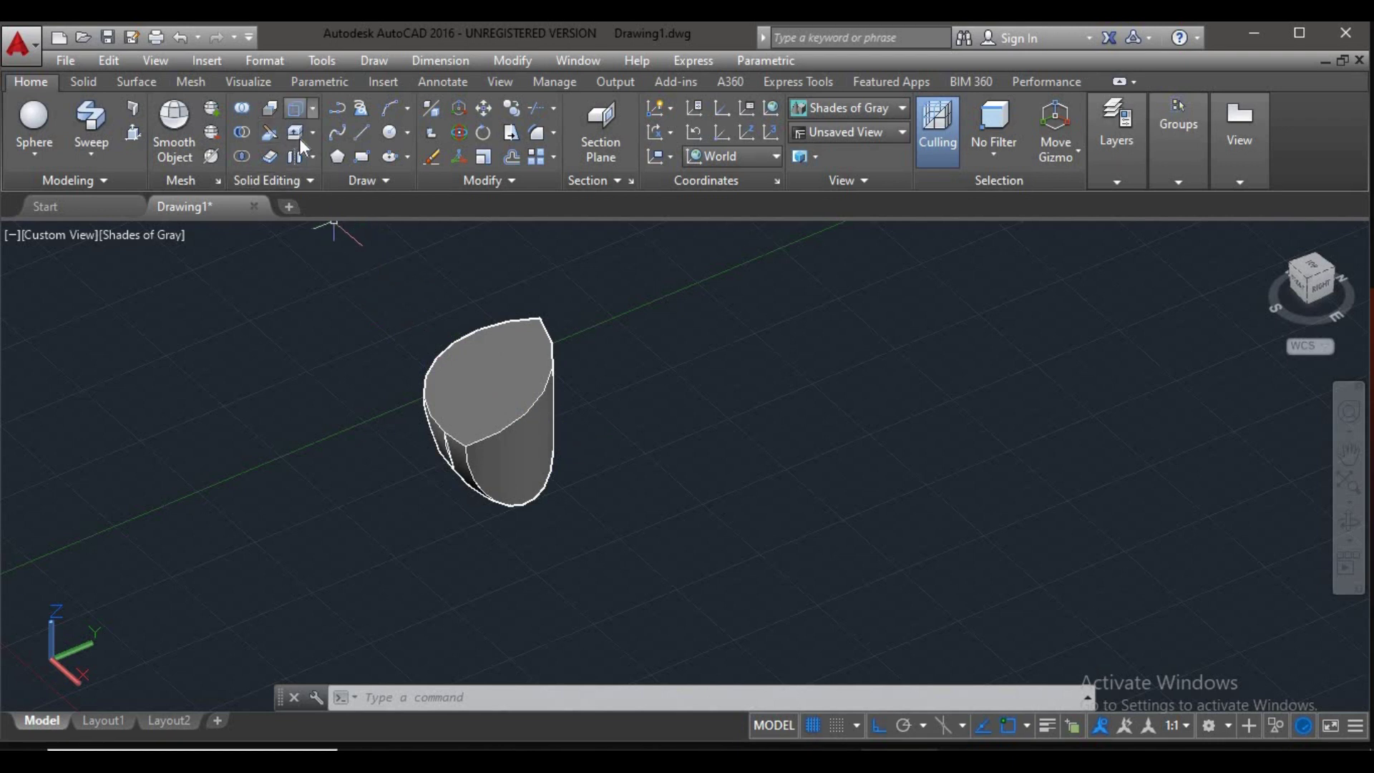
middle_click_drag(511, 403, 466, 407)
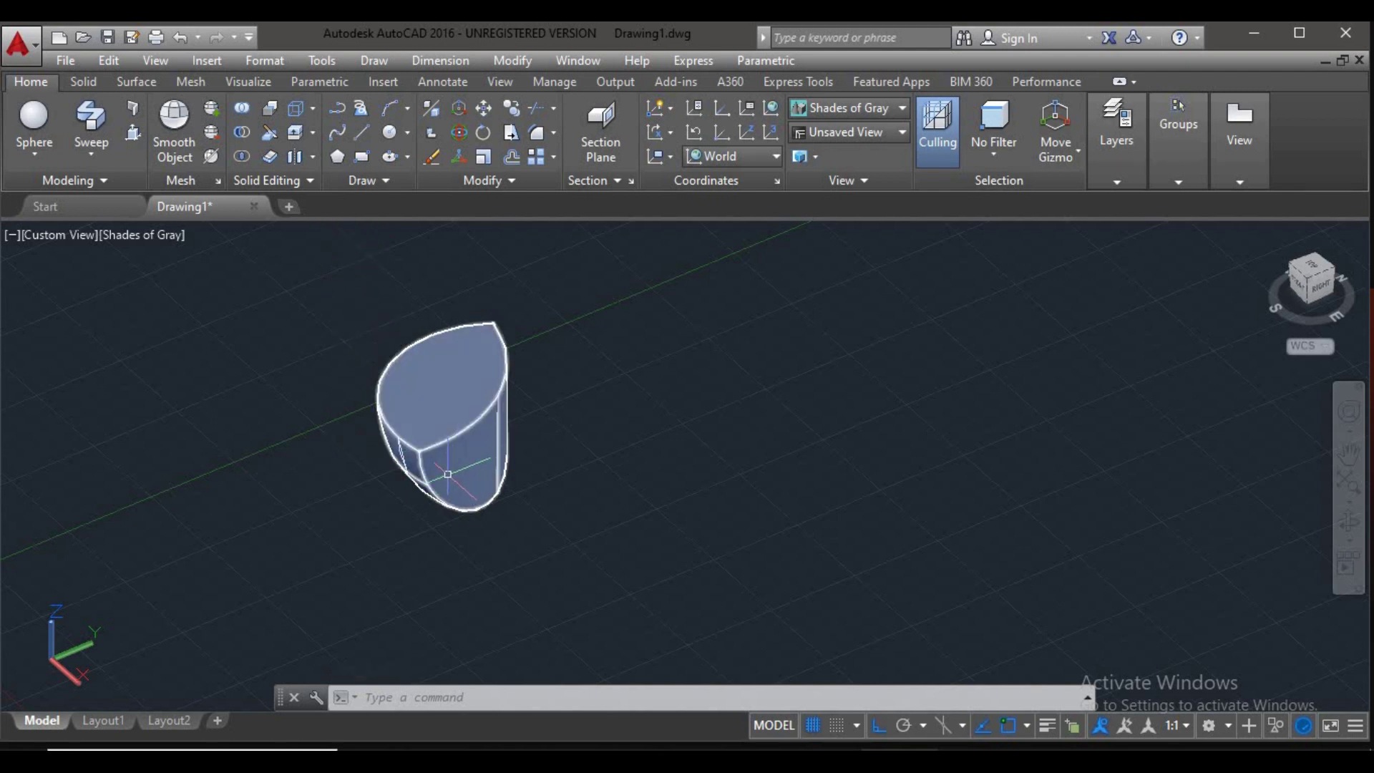
mouse_move(435, 505)
middle_mouse_down()
mouse_move(528, 432)
mouse_move(509, 450)
mouse_move(515, 417)
mouse_move(628, 390)
mouse_move(533, 481)
mouse_move(433, 433)
mouse_move(537, 427)
mouse_move(541, 459)
mouse_move(474, 457)
mouse_move(490, 444)
middle_mouse_up()
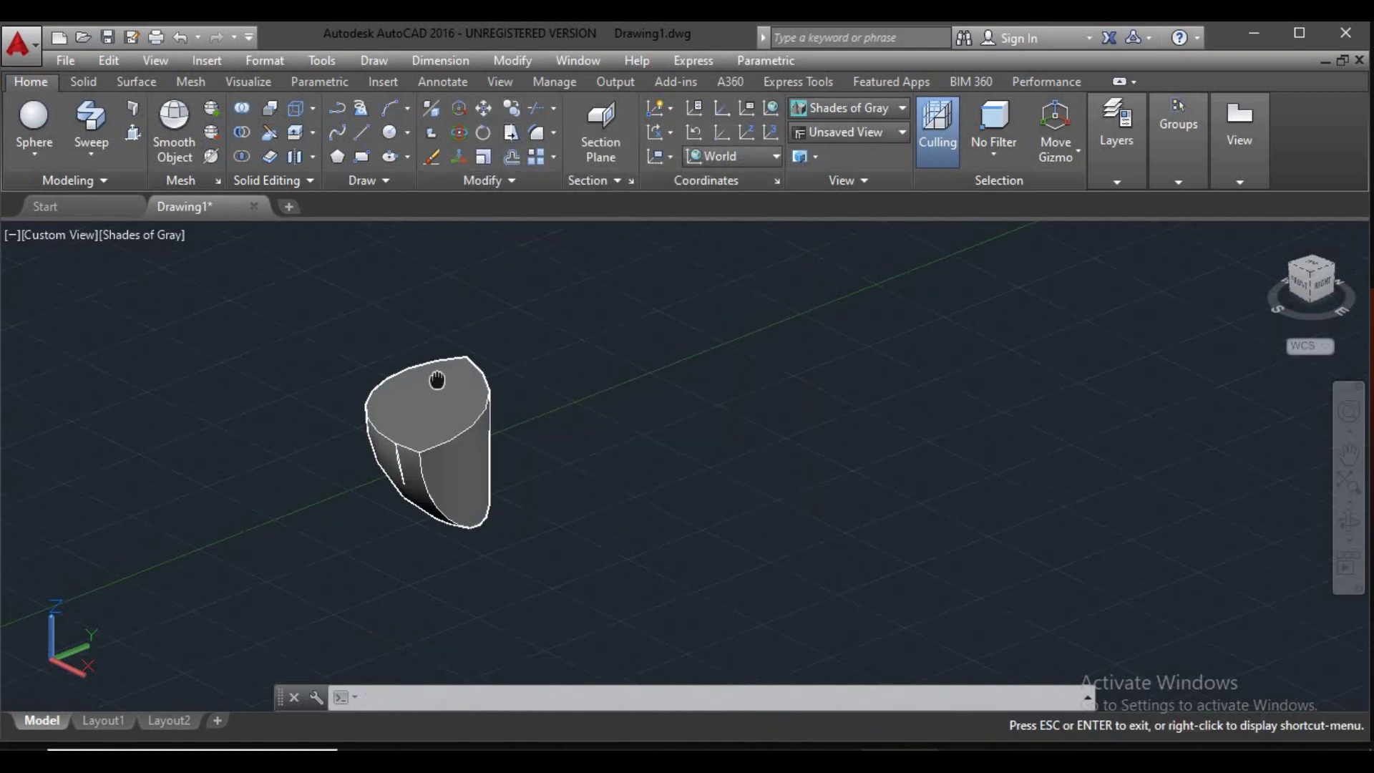
middle_click_drag(435, 351, 470, 495)
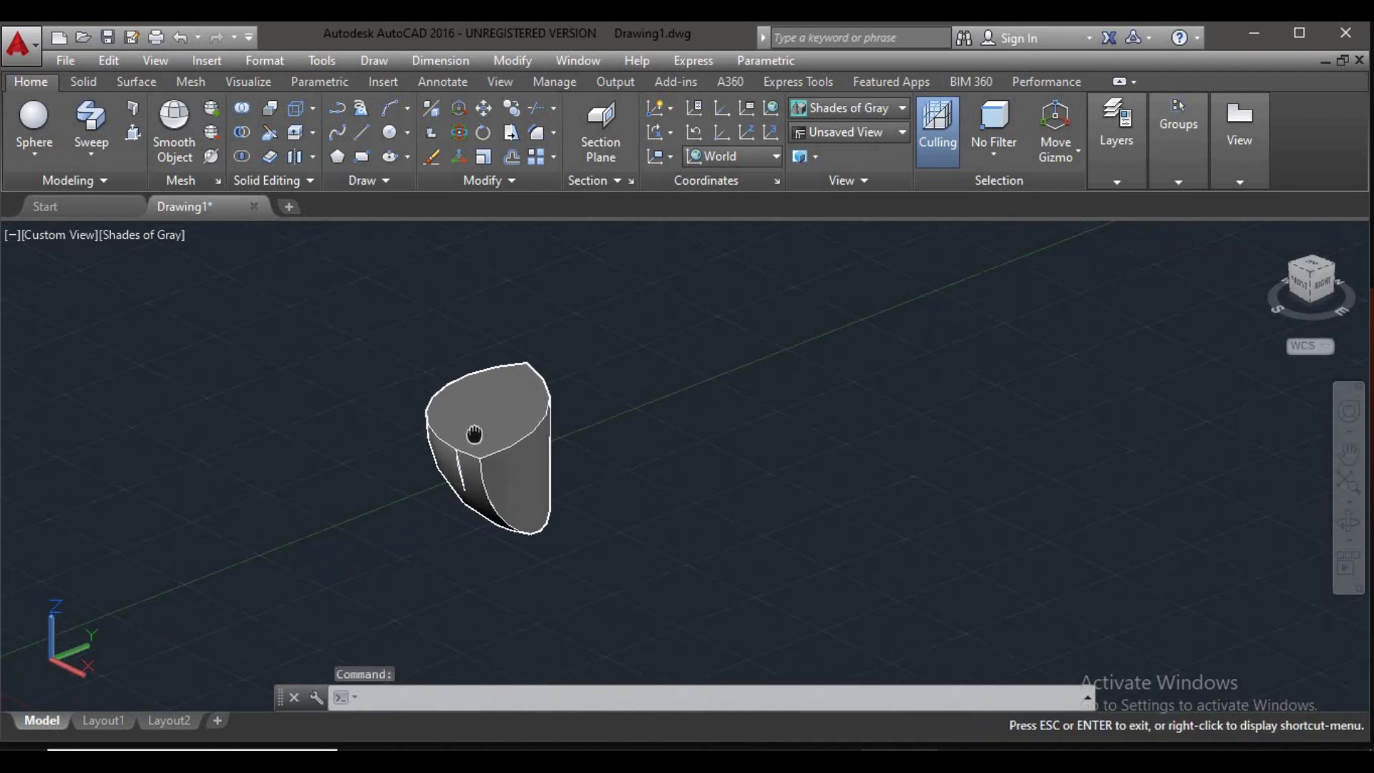
left_click_drag(470, 496, 420, 433)
key("Escape")
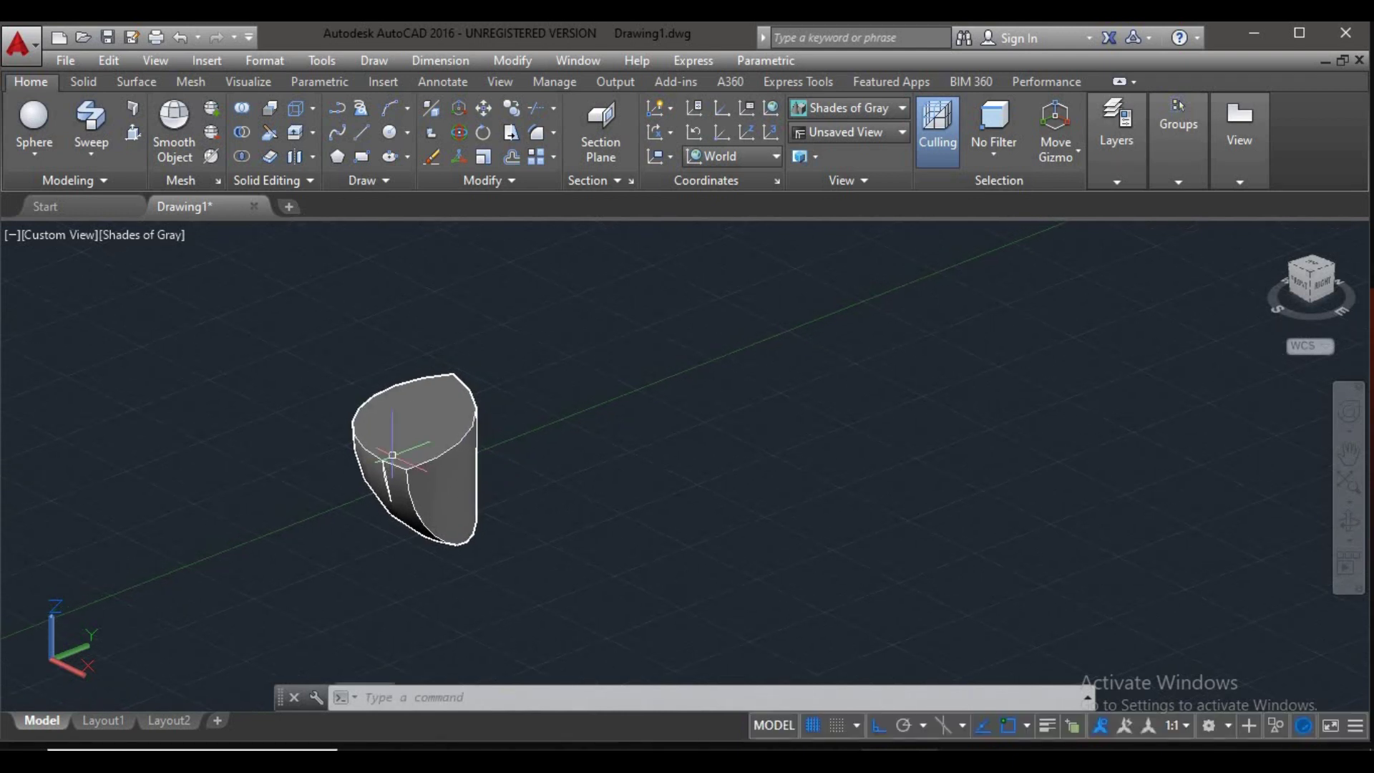
scroll(430, 450, "up", 2)
middle_click_drag(389, 495, 450, 521)
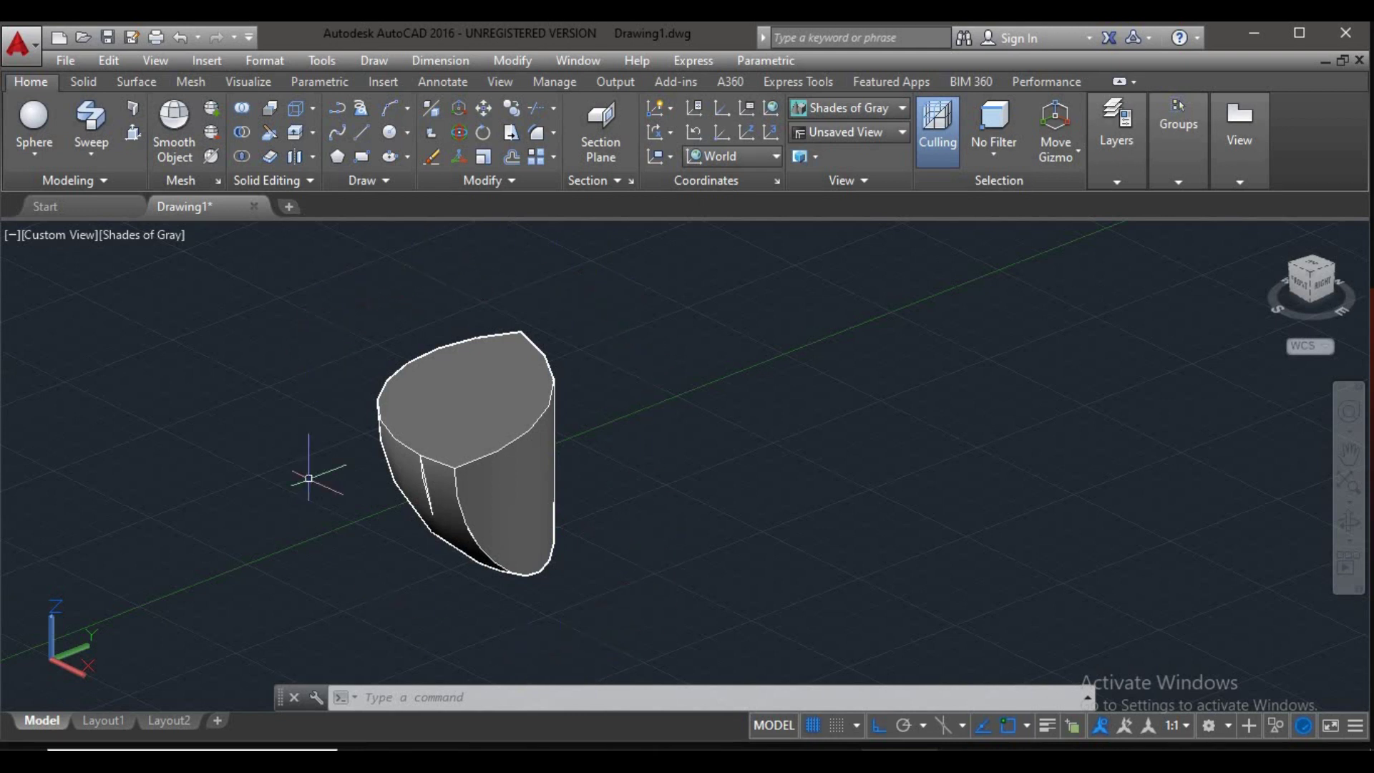
scroll(572, 587, "up", 2)
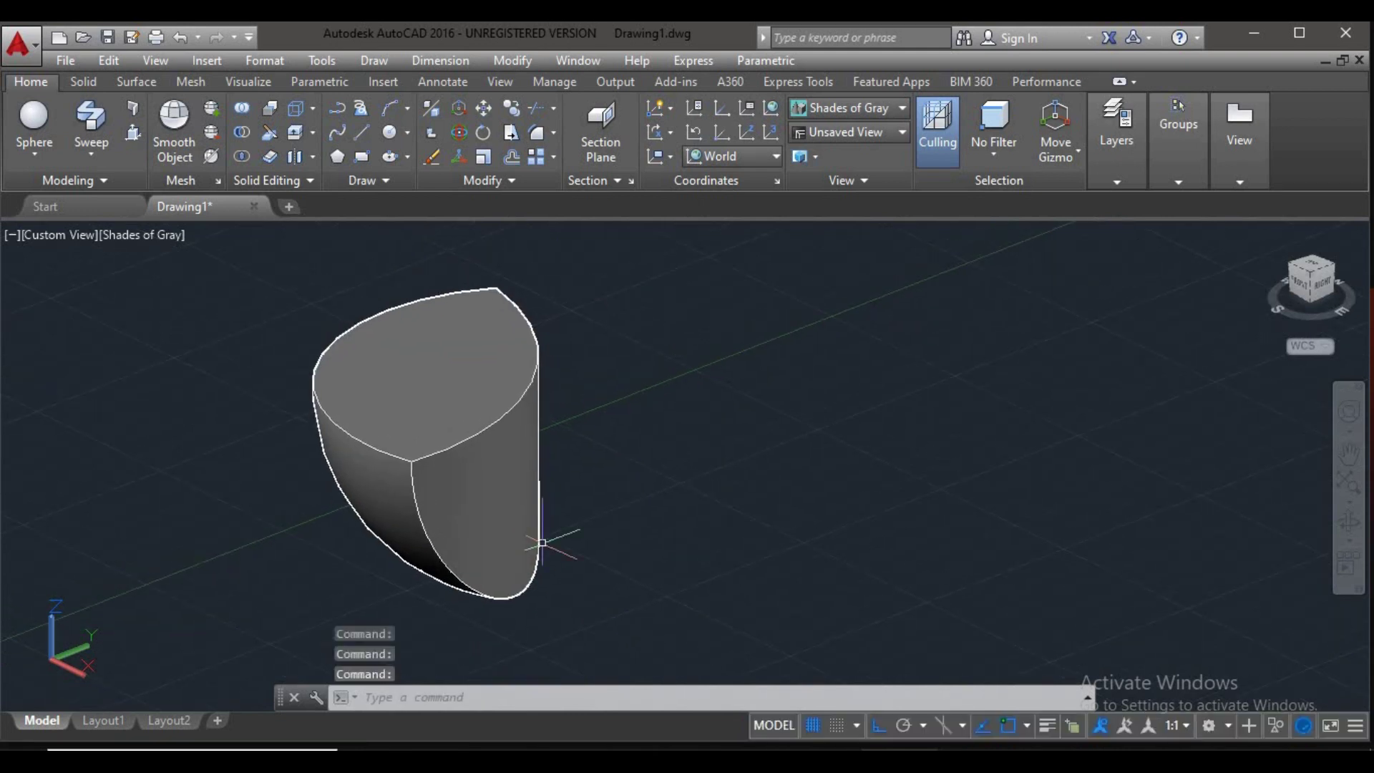